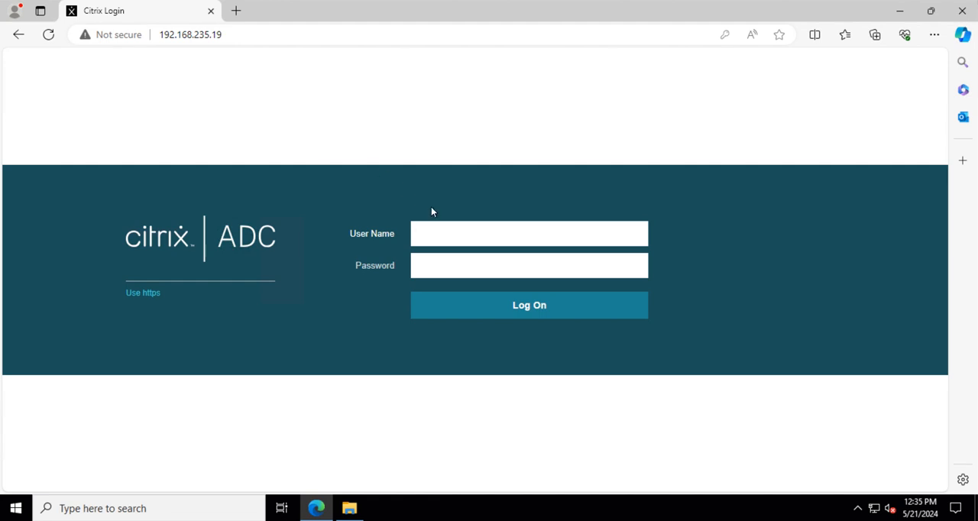
Log on with the saved nsroot account, filling in its user name and password.
left_click(446, 234)
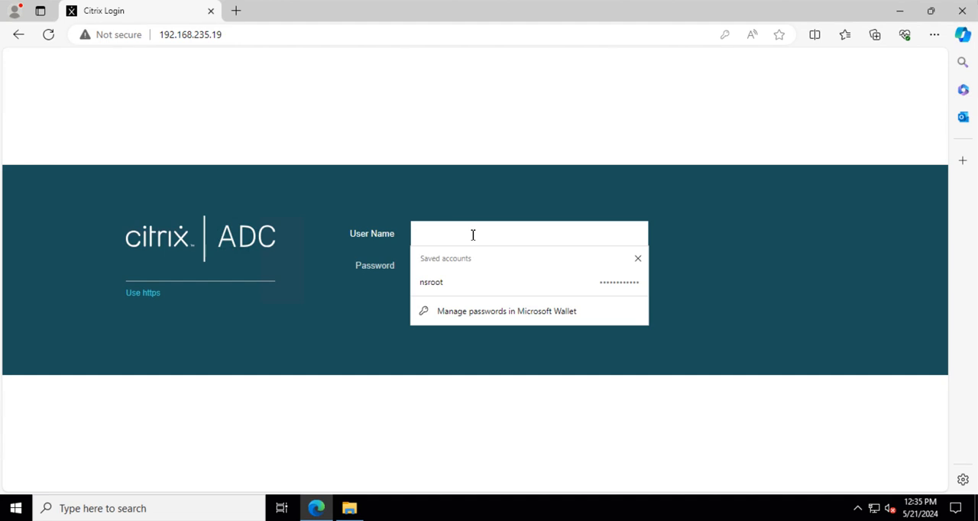
left_click(452, 282)
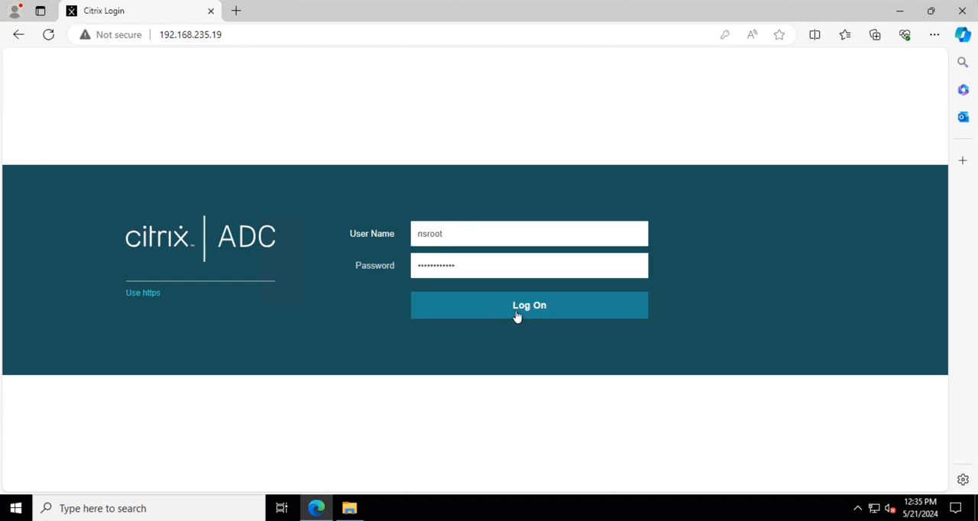
left_click(518, 315)
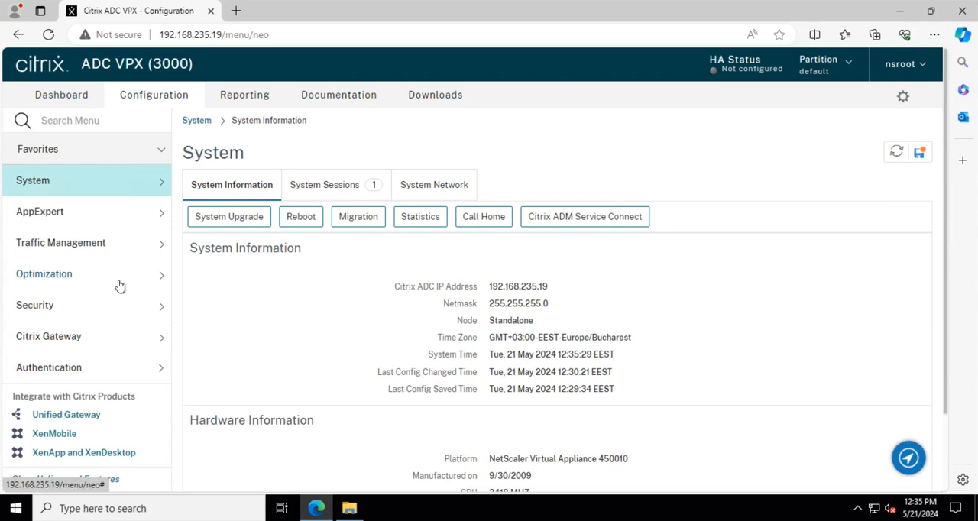
Open the list of CA certificates within the SSL certificates section of Traffic Management.
left_click(49, 245)
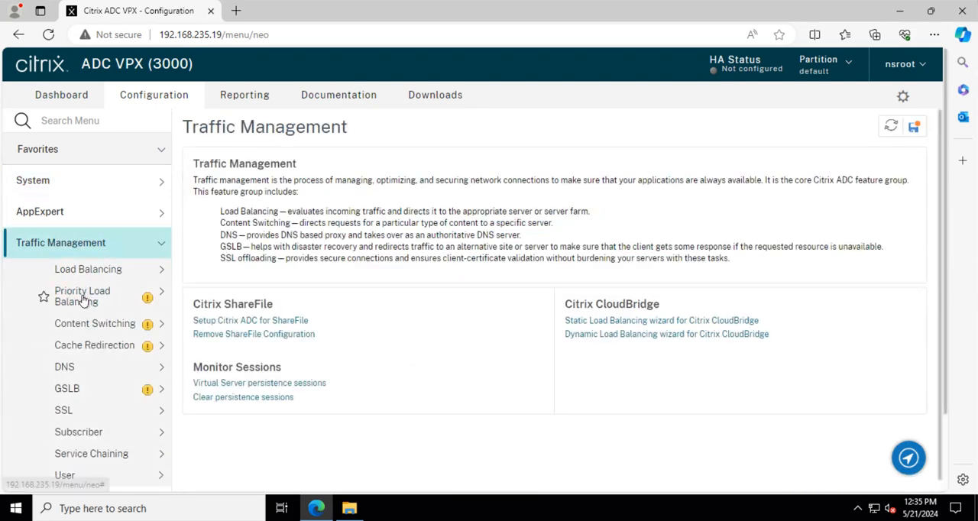
scroll(55, 359, "down", 1)
left_click(64, 343)
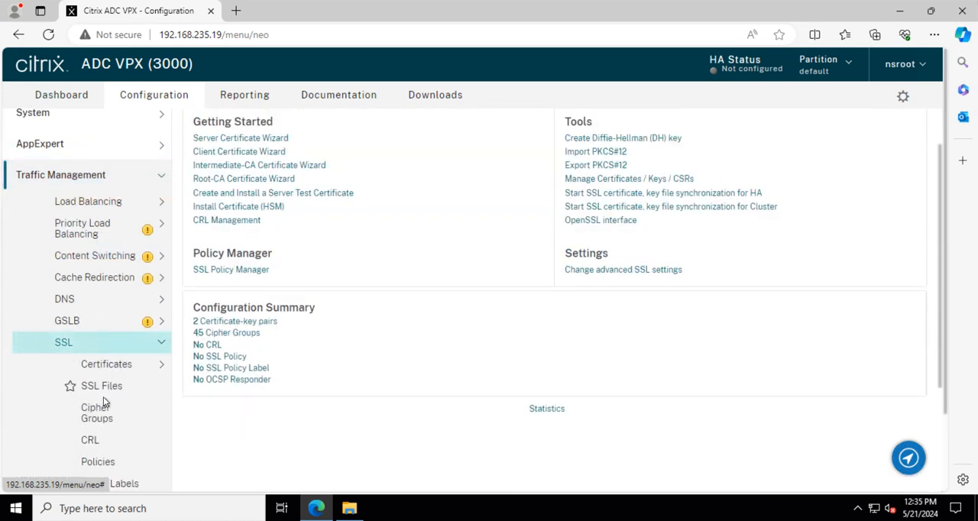
left_click(106, 367)
scroll(119, 352, "down", 2)
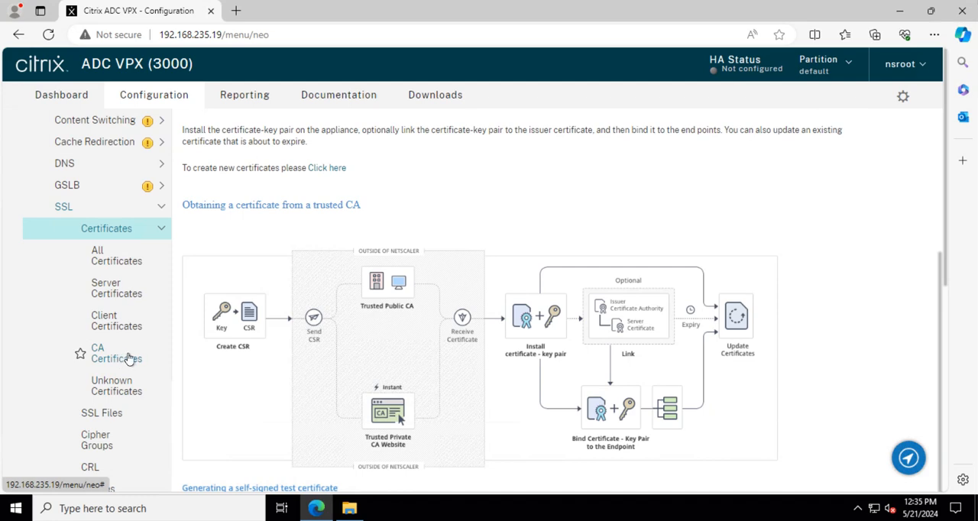
left_click(116, 356)
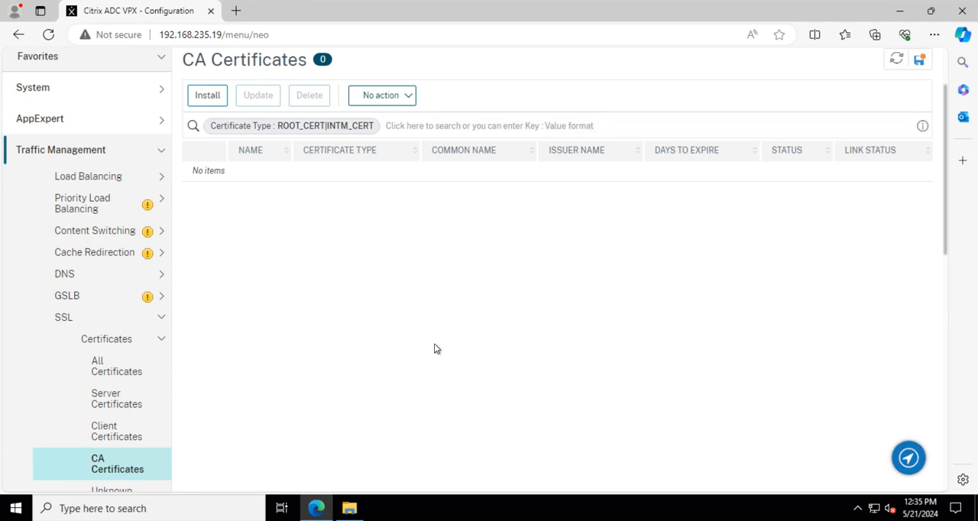
Switch to File Explorer, open Gateway.cer from the certificate folder and display its certification path.
left_click(350, 508)
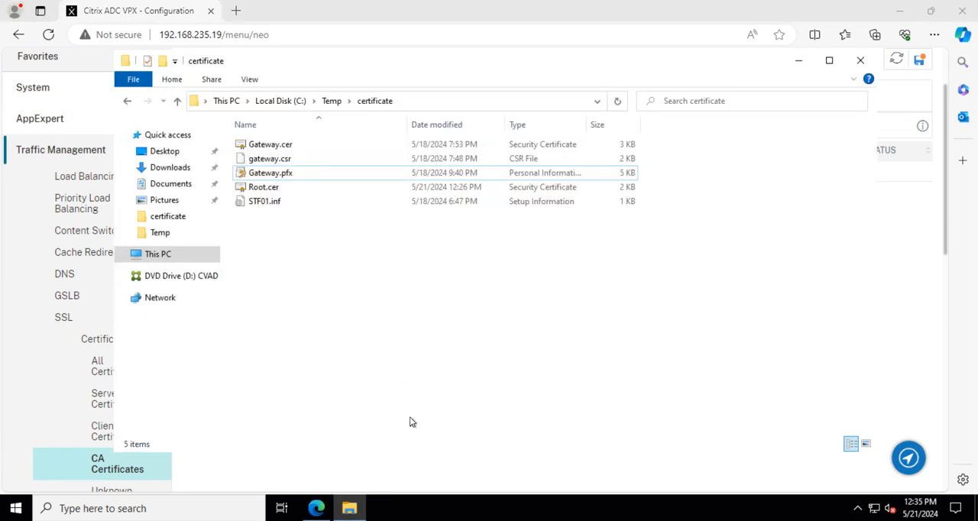
left_click(279, 147)
right_click(291, 147)
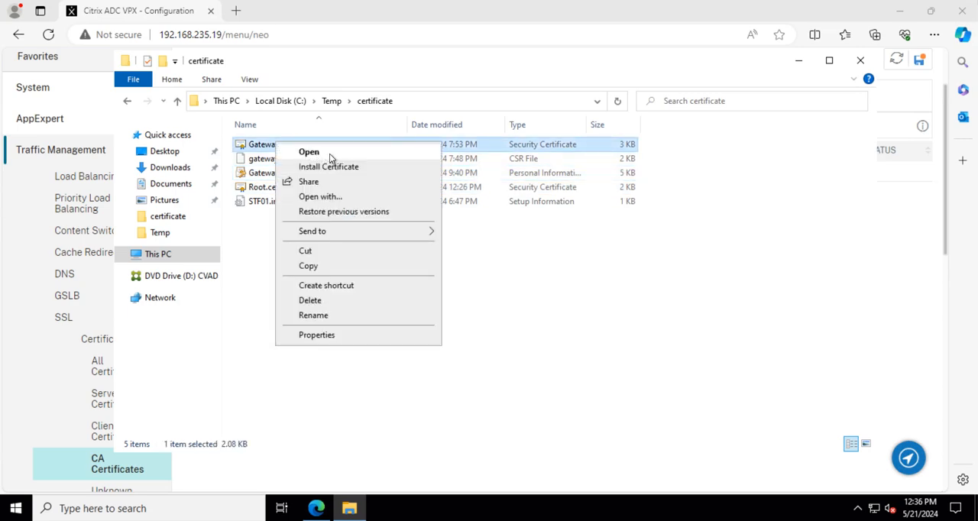
left_click(329, 154)
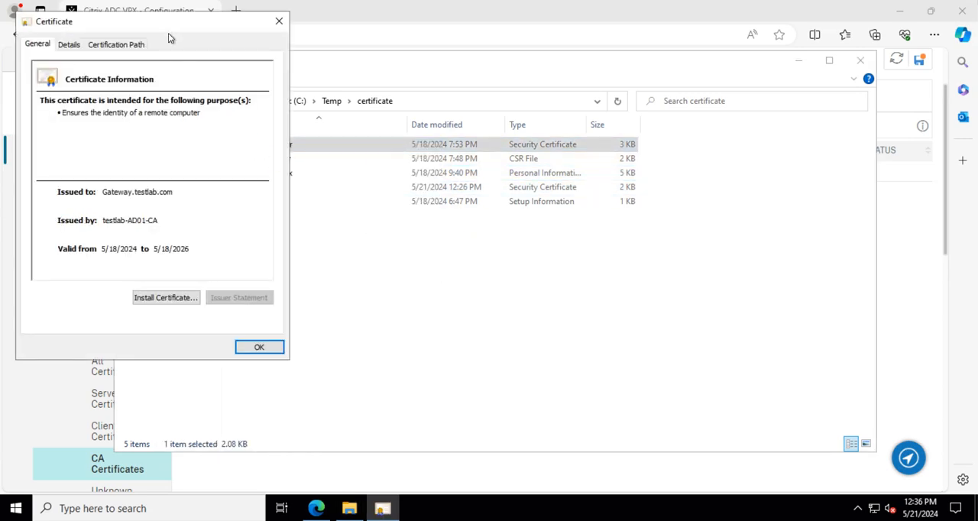
left_click_drag(168, 32, 459, 103)
left_click(430, 115)
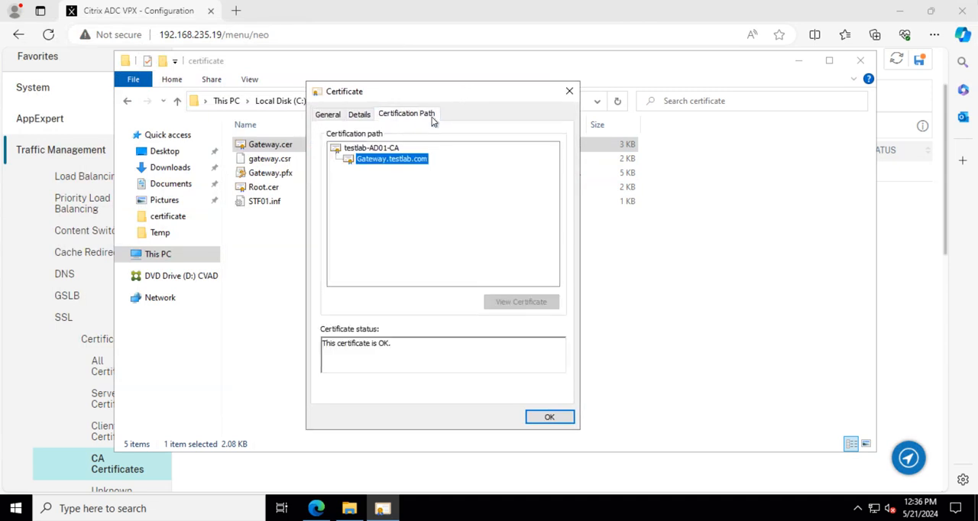
Examine the root CA and gateway entries in Gateway.cer's certification path, and close the certificate.
left_click(370, 149)
left_click(396, 163)
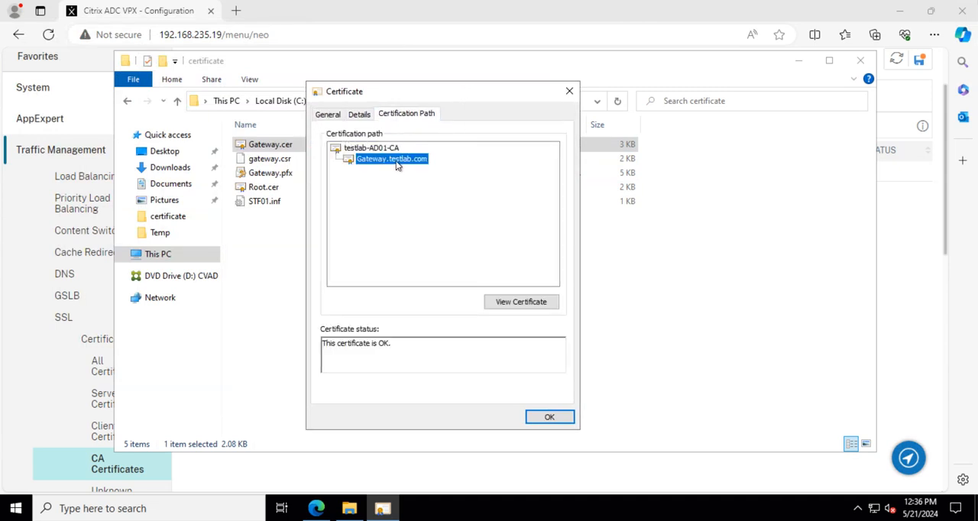
left_click(368, 151)
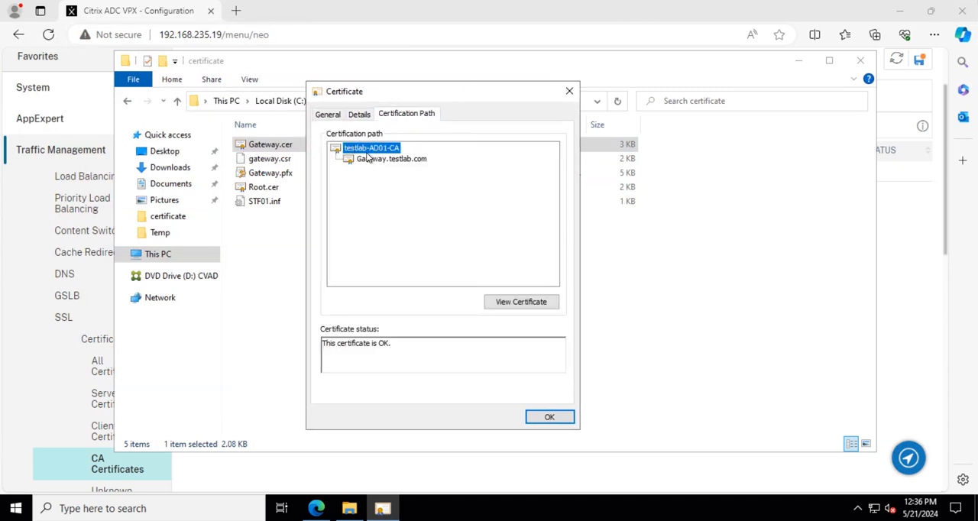
left_click(390, 163)
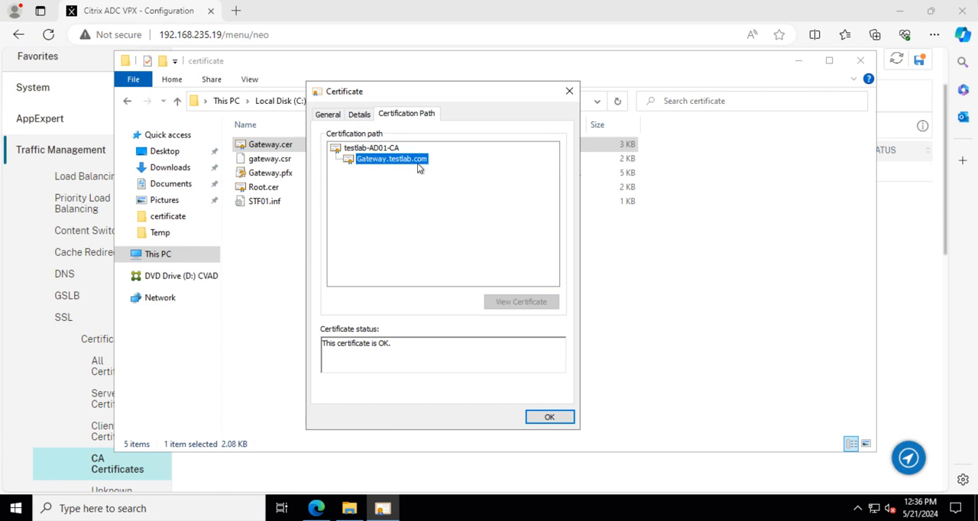
left_click(356, 148)
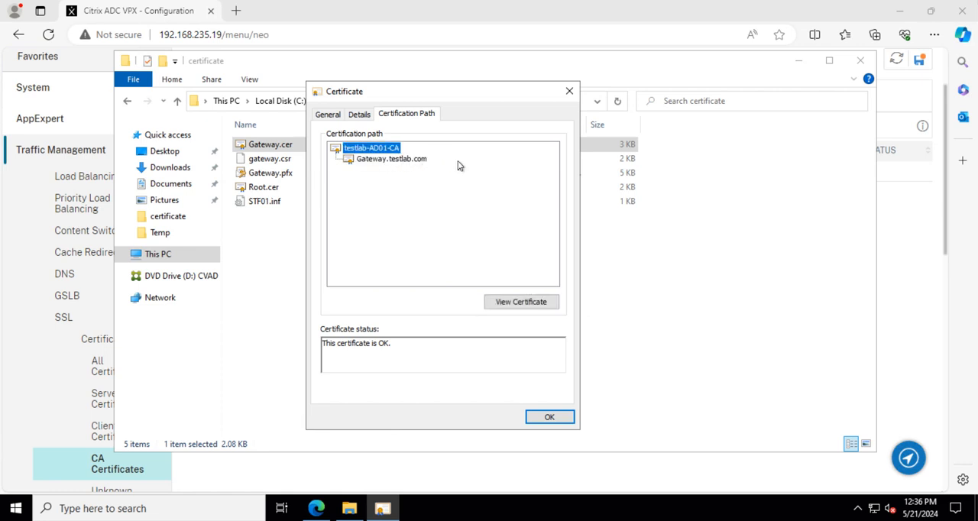
left_click(376, 160)
left_click(375, 151)
left_click(570, 91)
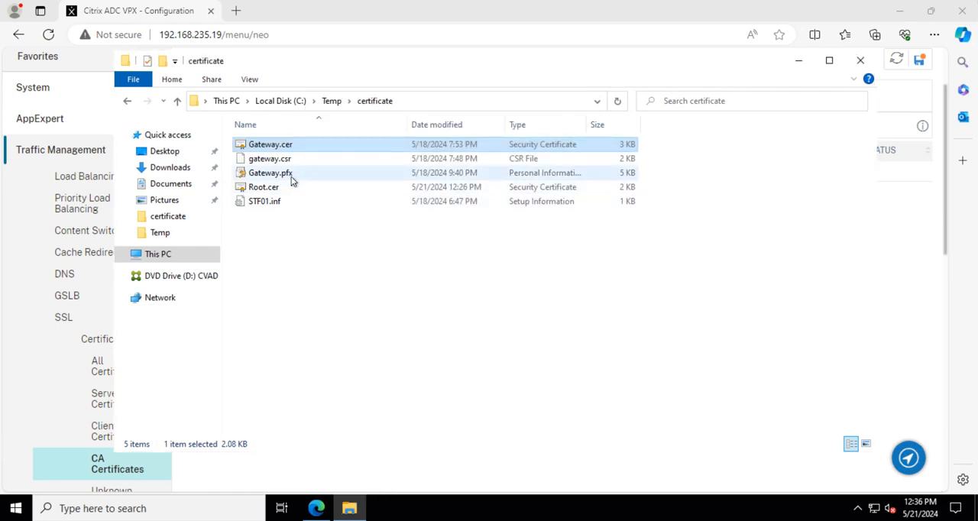
Open Root.cer, review its certification path, details and general information, and close the certificate.
left_click(282, 192)
right_click(282, 191)
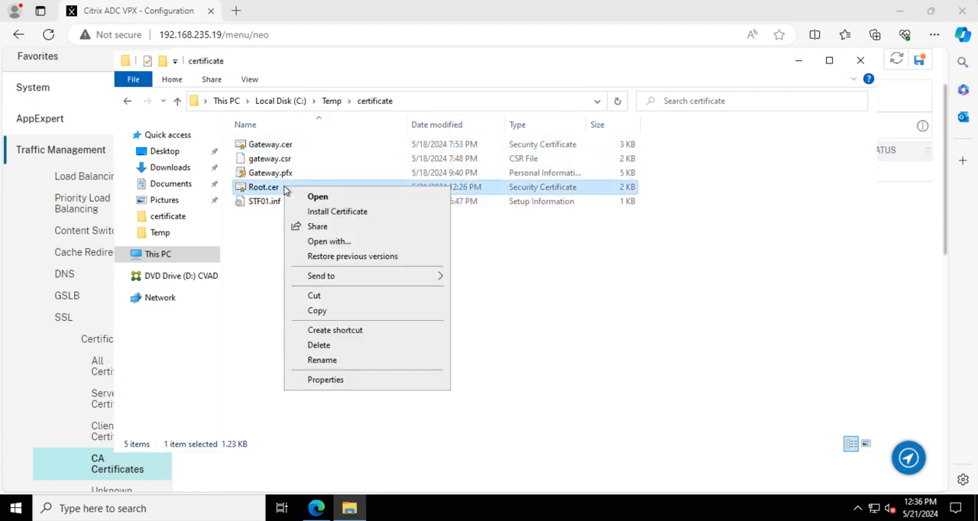
left_click(329, 197)
left_click(117, 44)
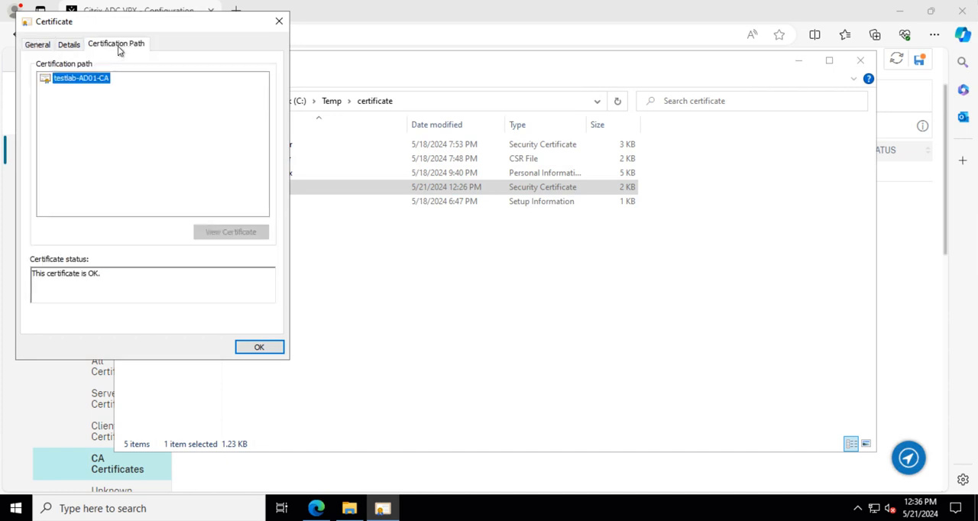
left_click(72, 78)
left_click(70, 48)
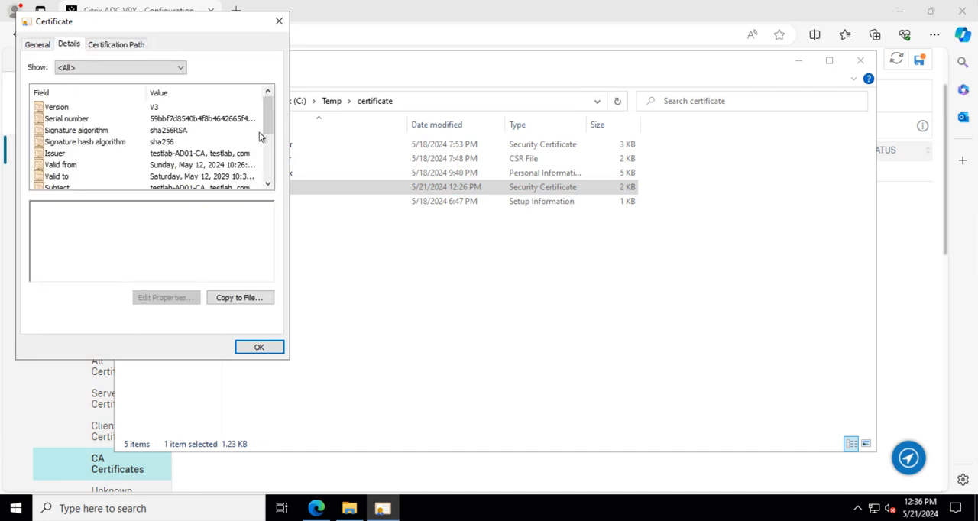
mouse_move(270, 118)
left_mouse_down()
mouse_move(260, 173)
mouse_move(260, 111)
left_mouse_up()
left_click(42, 46)
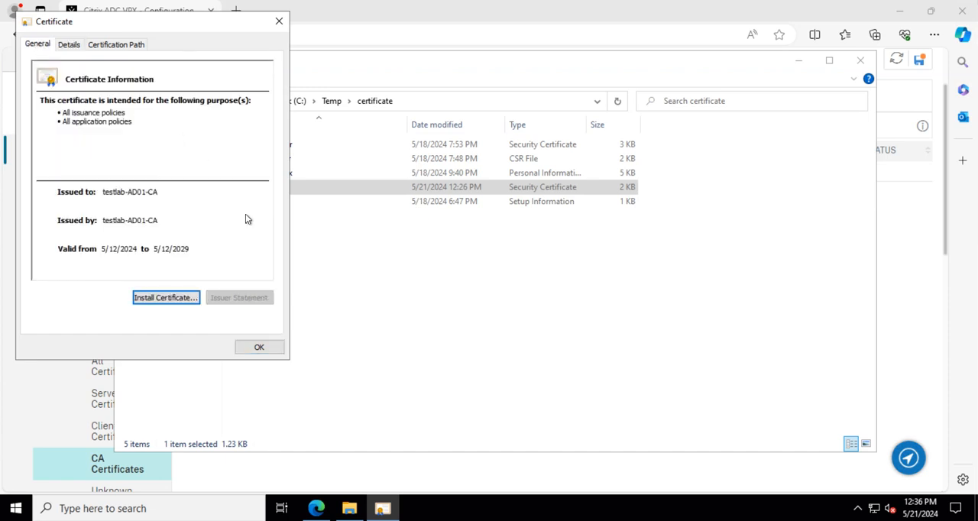
left_click(269, 349)
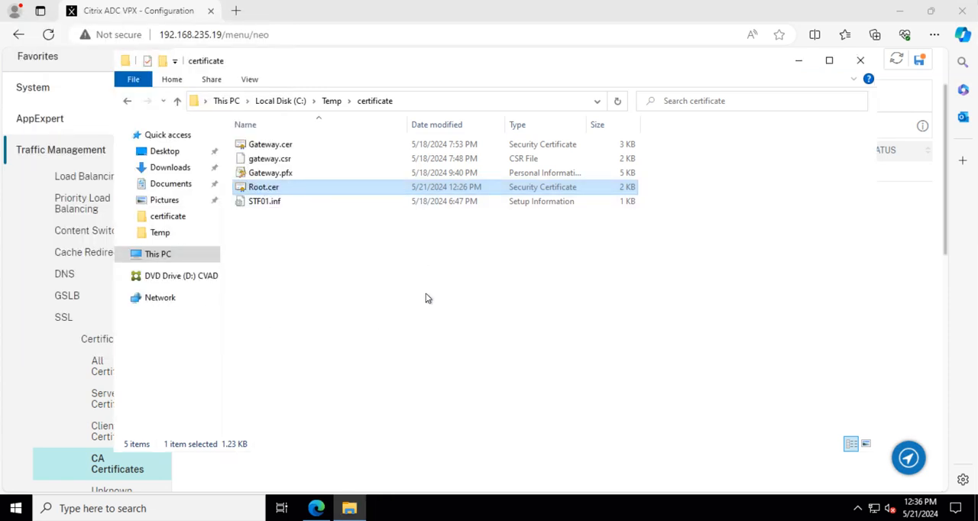
Switch back to Edge and start installing a CA certificate with the certificate-key pair name TestLAB_root.
left_click(317, 508)
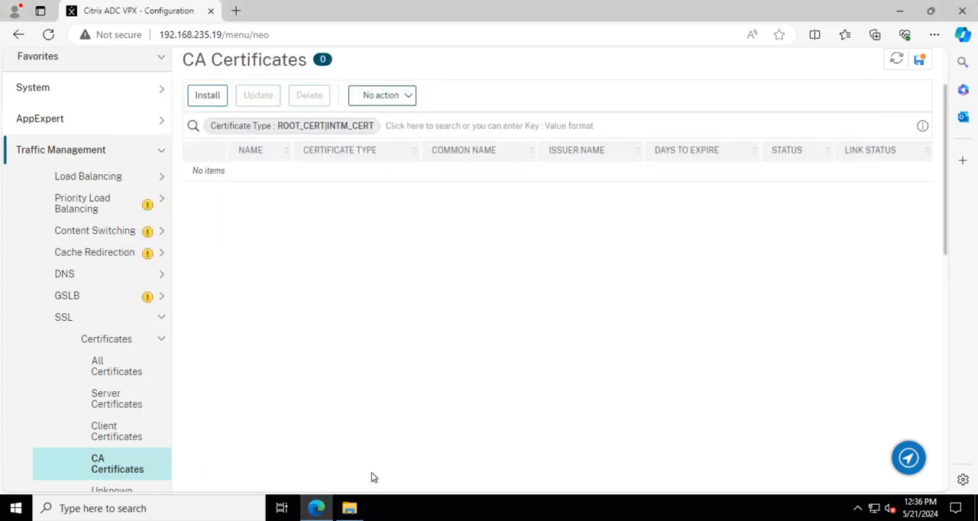
scroll(90, 295, "up", 1)
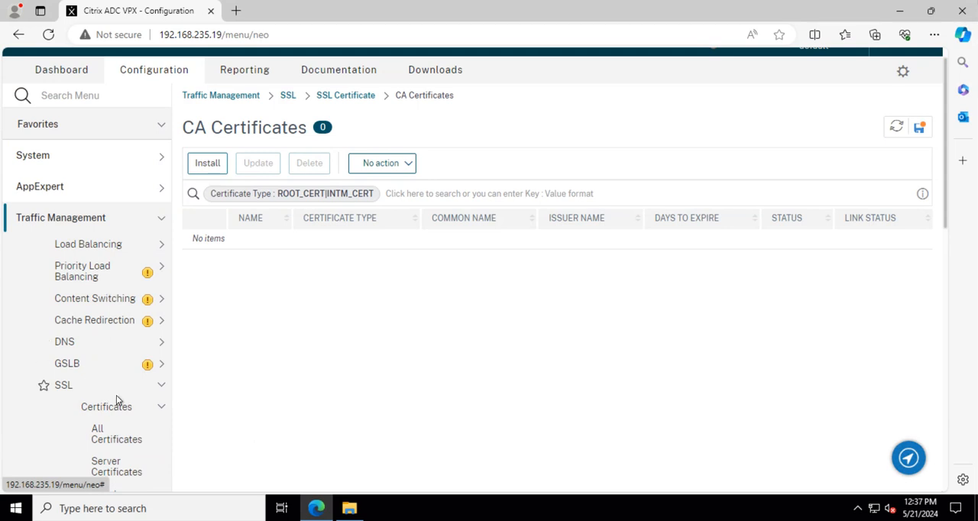
scroll(117, 400, "down", 1)
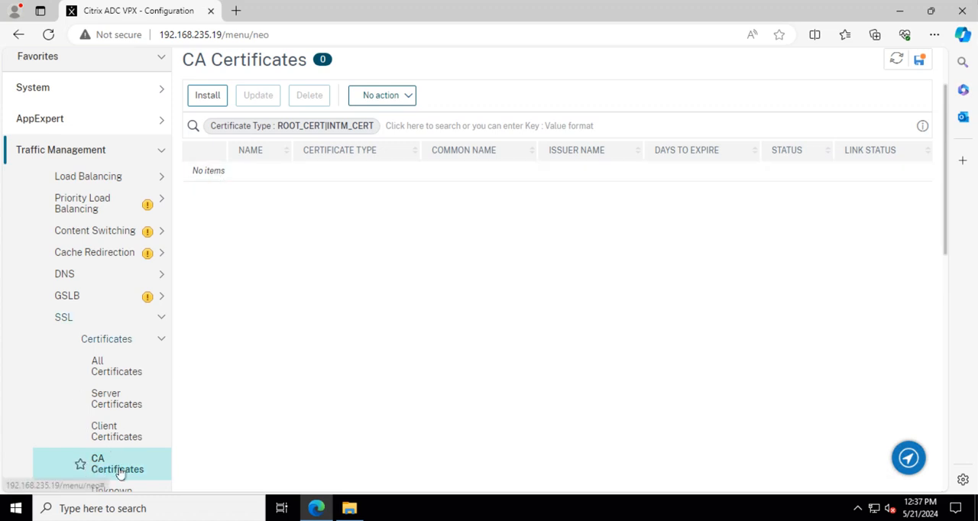
left_click(205, 98)
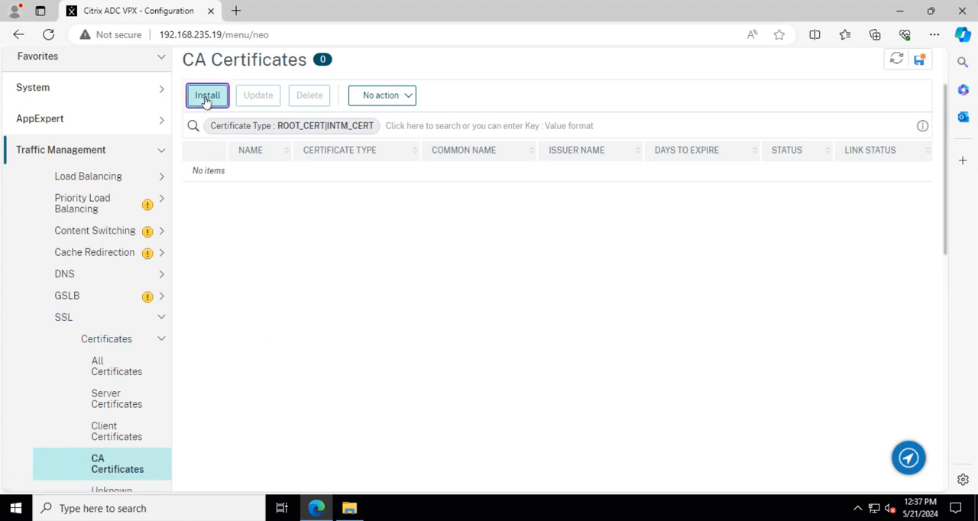
left_click(94, 197)
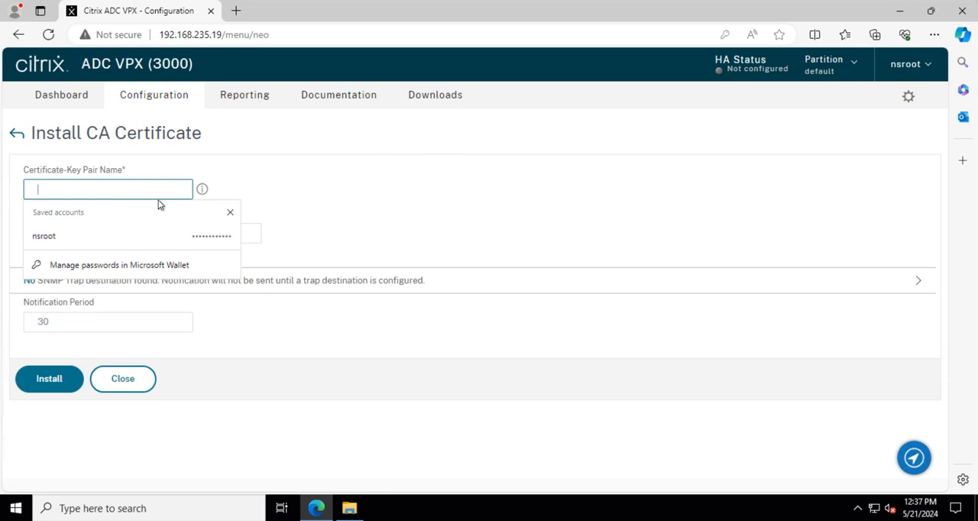
type("Tes")
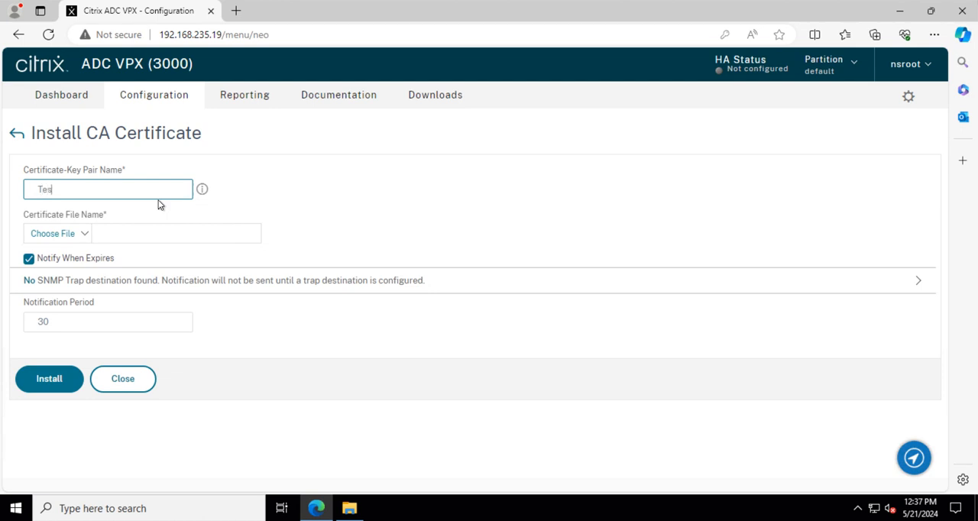
type("tLAB_root")
Choose the local file Root.cer as the certificate file, keep expiry notification enabled and install the CA certificate.
left_click(87, 233)
left_click(49, 254)
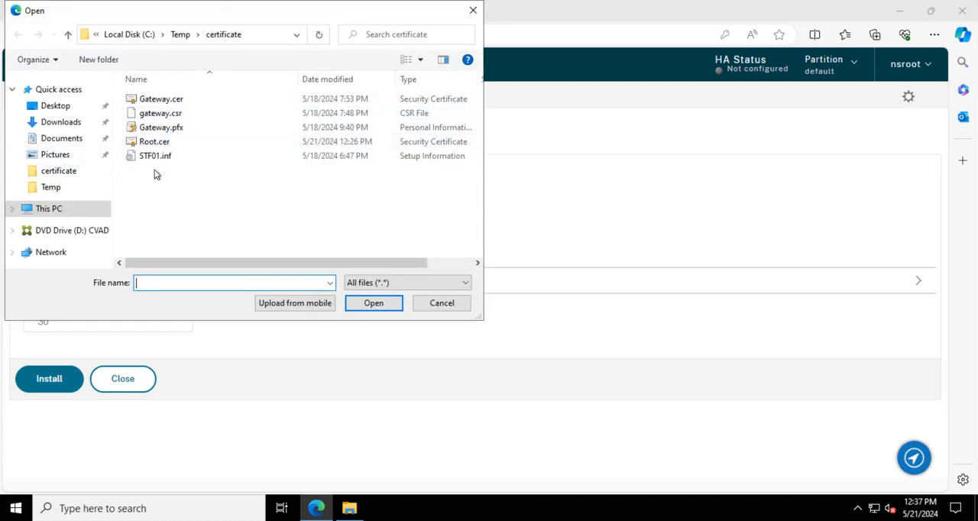
left_click(149, 142)
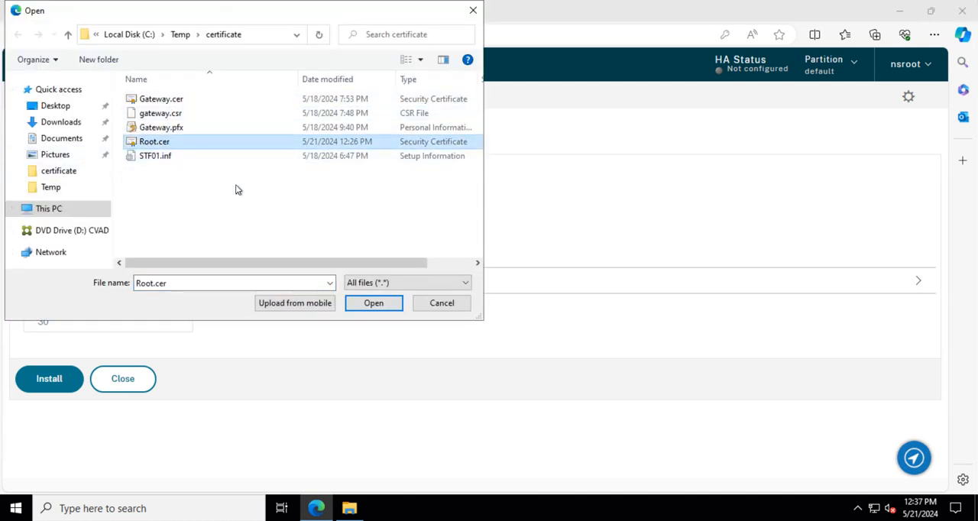
left_click(374, 304)
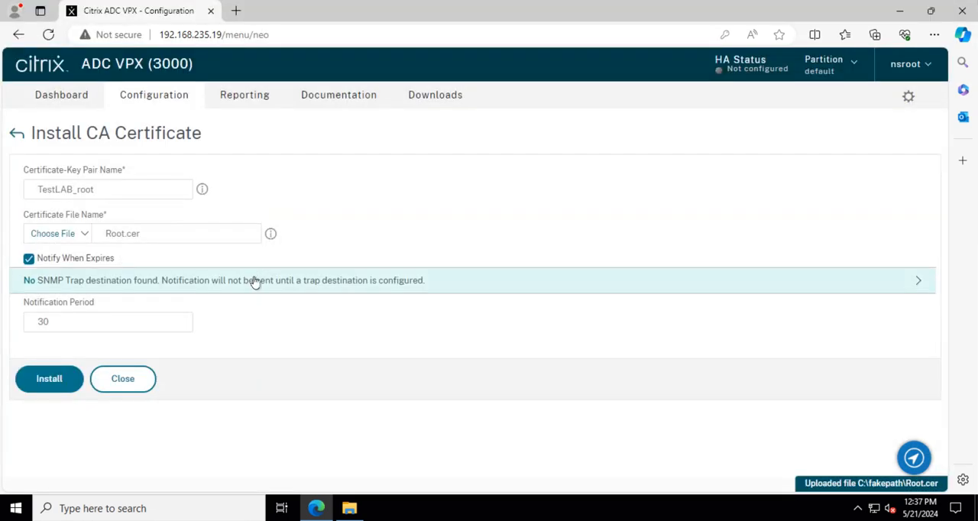
left_click(28, 259)
left_click(29, 259)
left_click(52, 384)
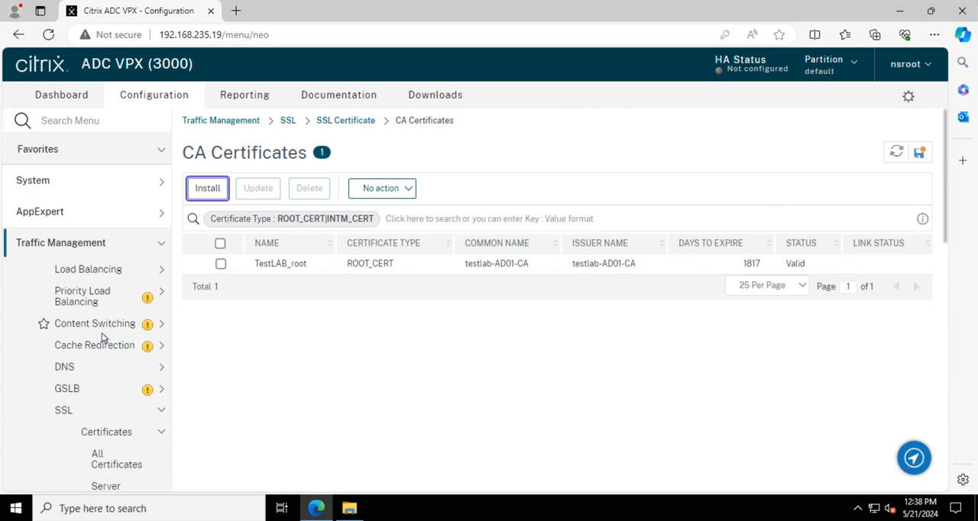
Go to the server certificates and start installing one with the certificate-key pair name Gateway2024.
scroll(114, 375, "down", 2)
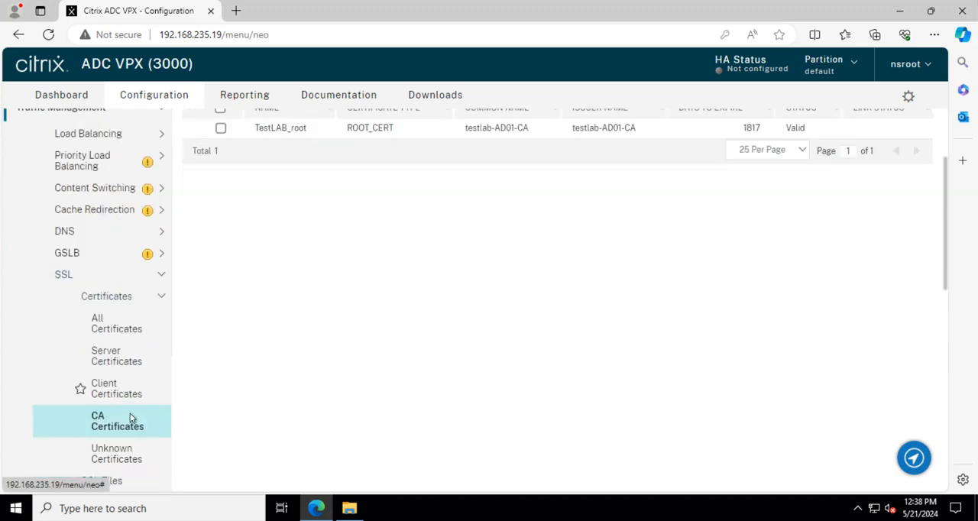
left_click(116, 356)
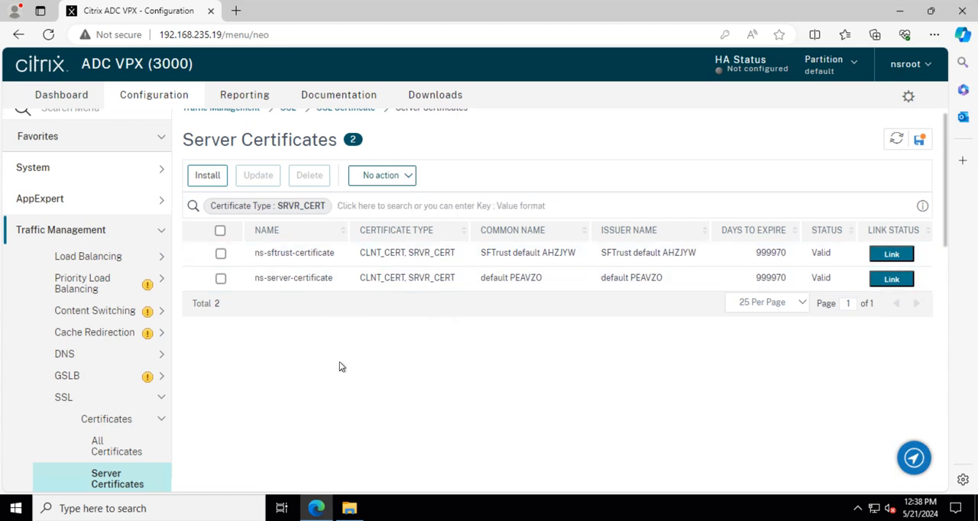
left_click(207, 176)
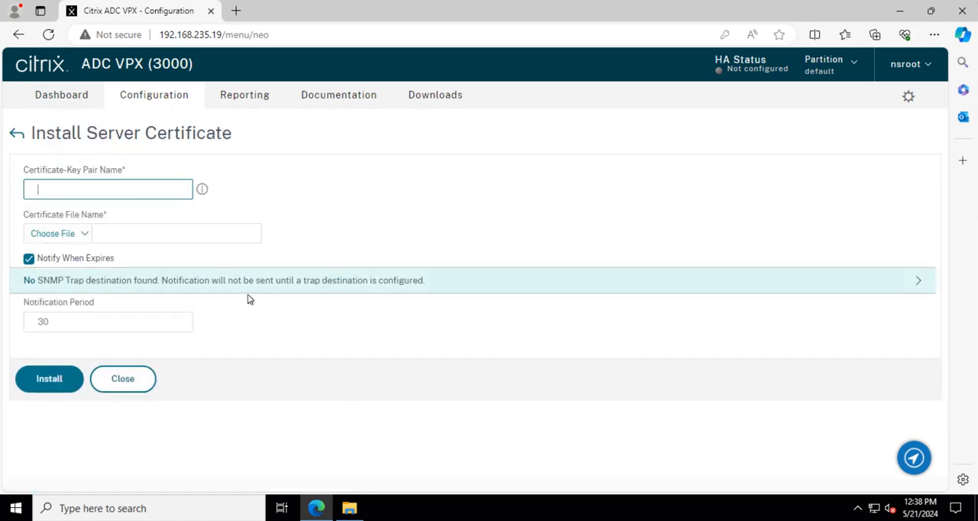
left_click(106, 191)
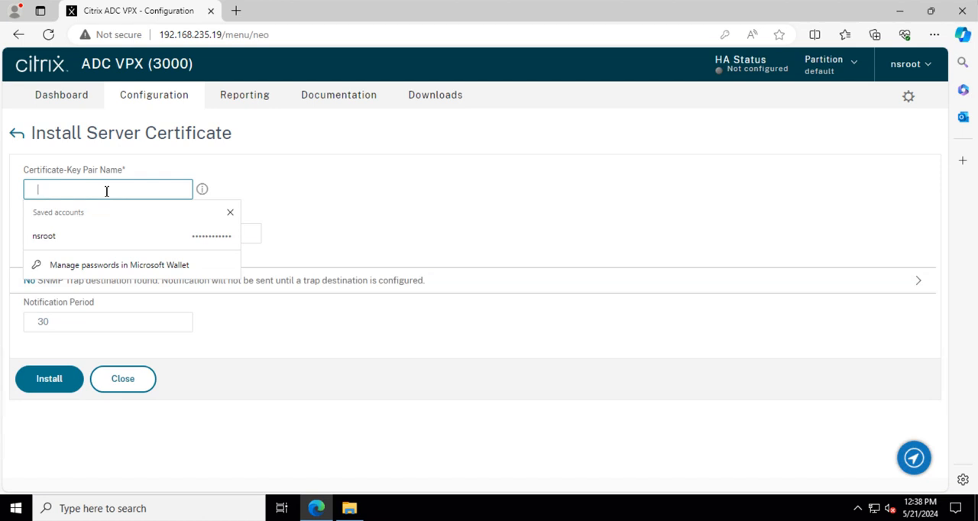
type("gateway2024")
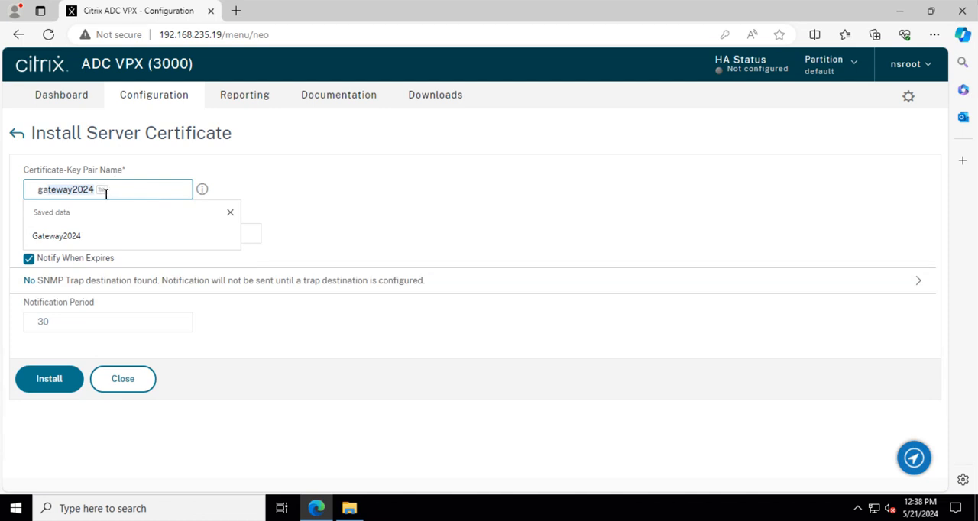
key("Tab")
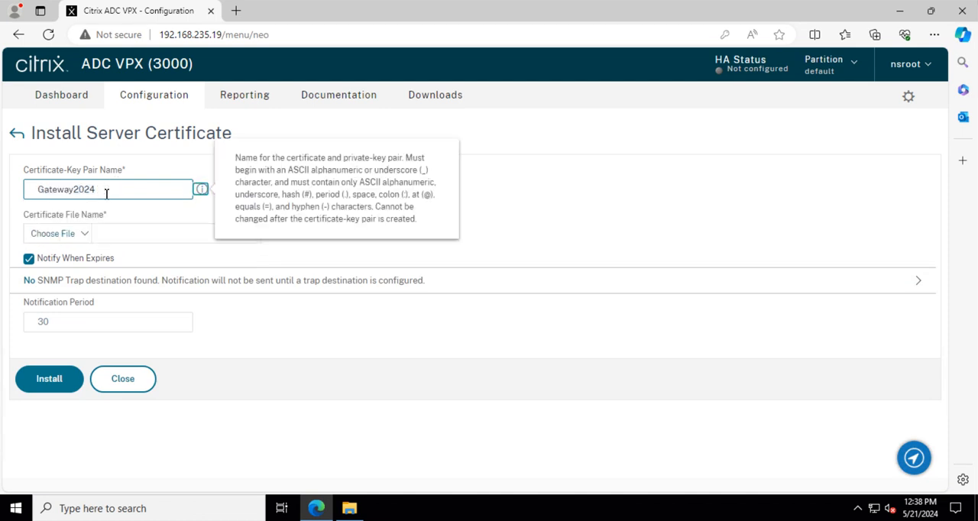
left_click(94, 189)
left_click(101, 193)
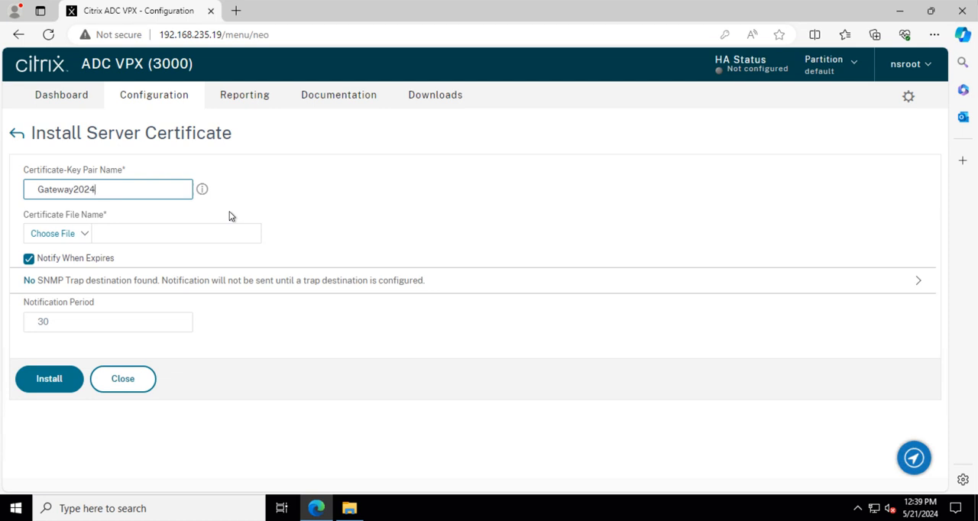
left_click(74, 192)
left_click(99, 190)
left_click(317, 193)
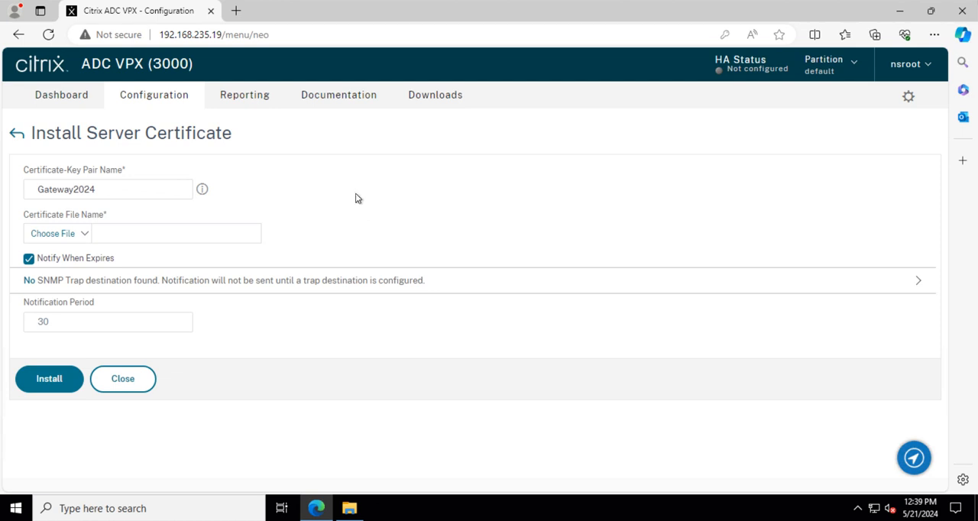
left_click(127, 192)
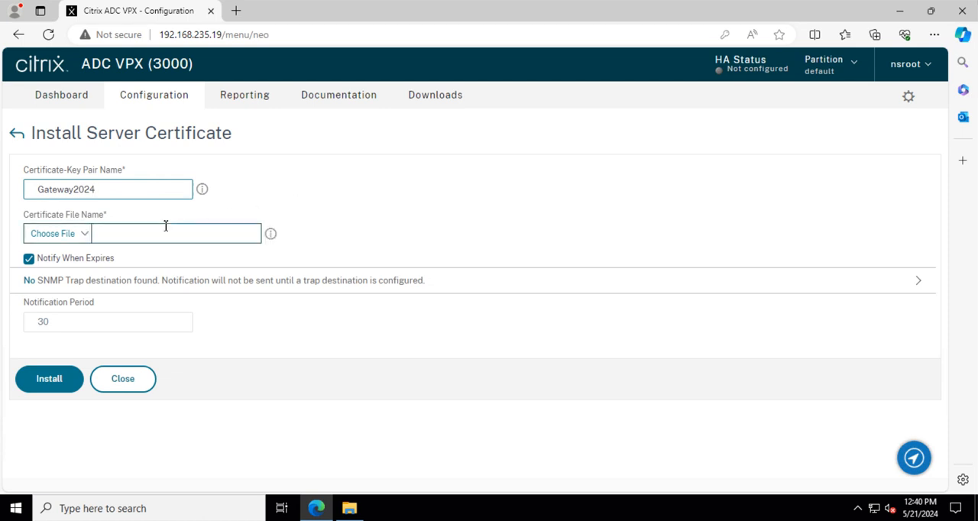
Choose the local file Gateway.pfx as both the certificate file and the key file.
left_click(82, 234)
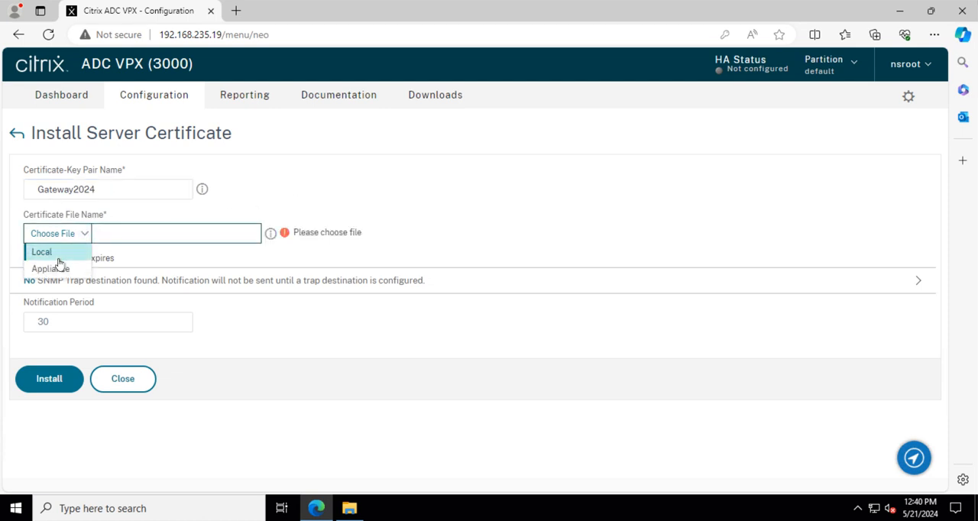
left_click(57, 255)
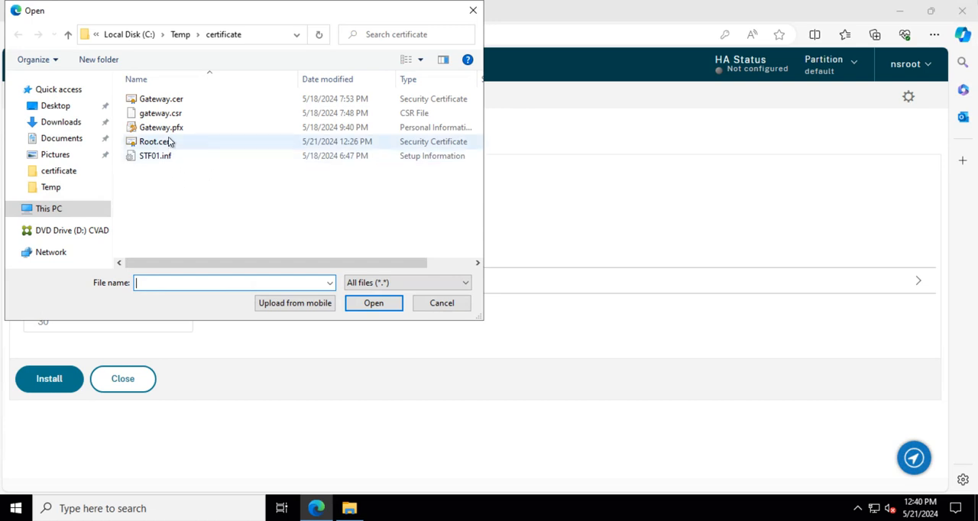
left_click(176, 128)
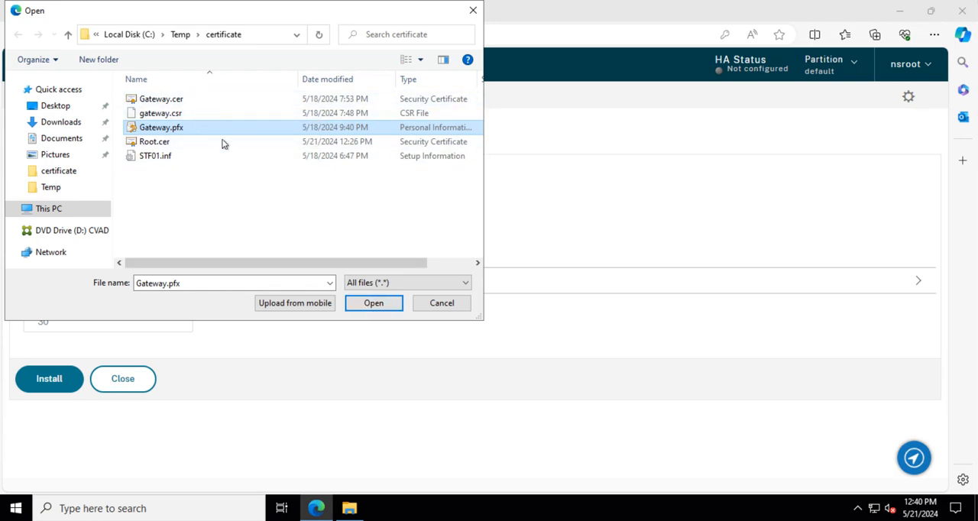
left_click(376, 303)
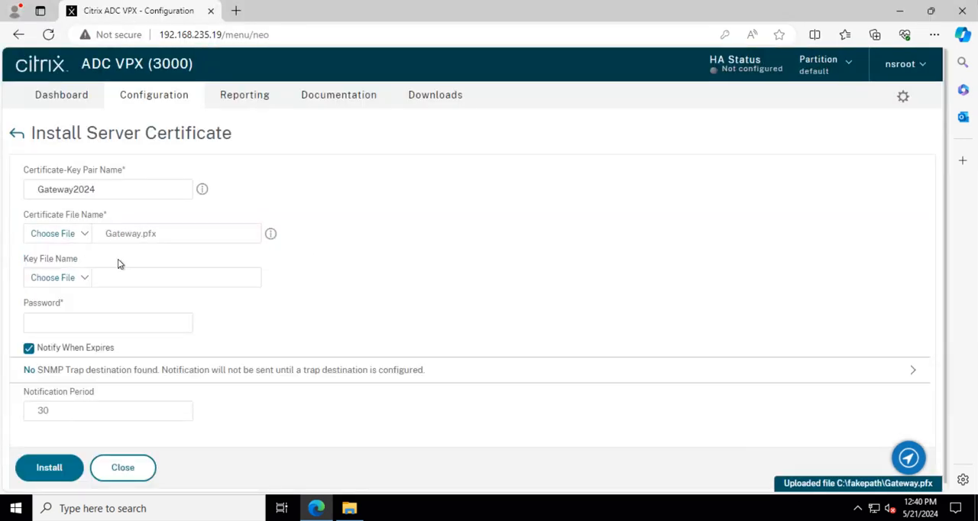
left_click(86, 284)
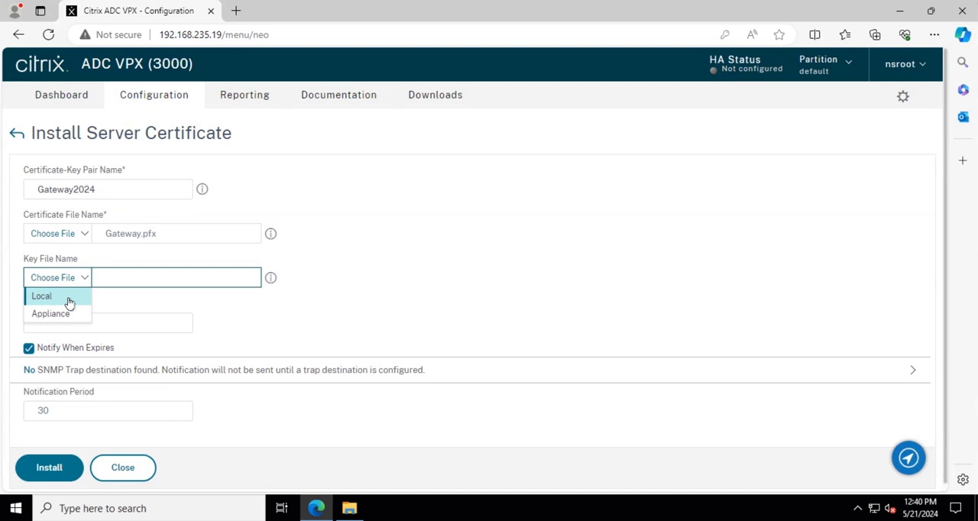
left_click(69, 302)
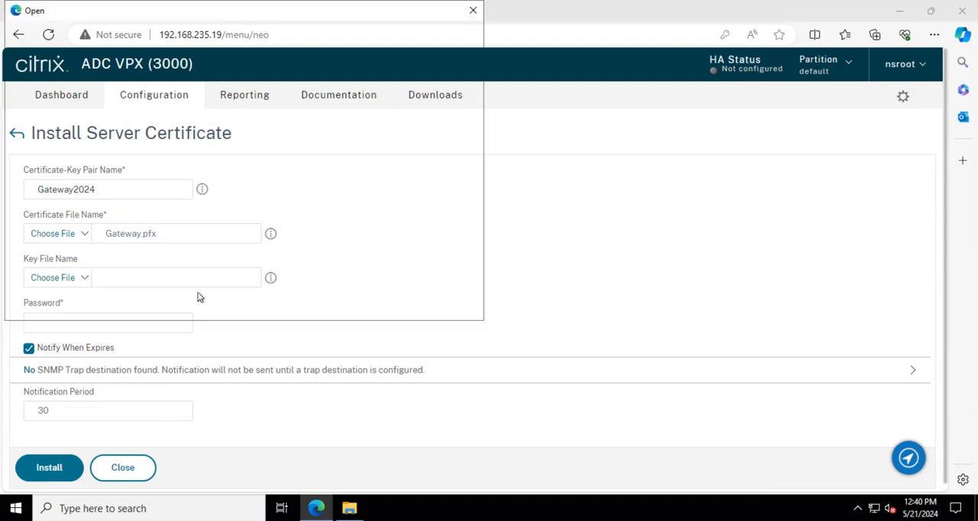
left_click(186, 130)
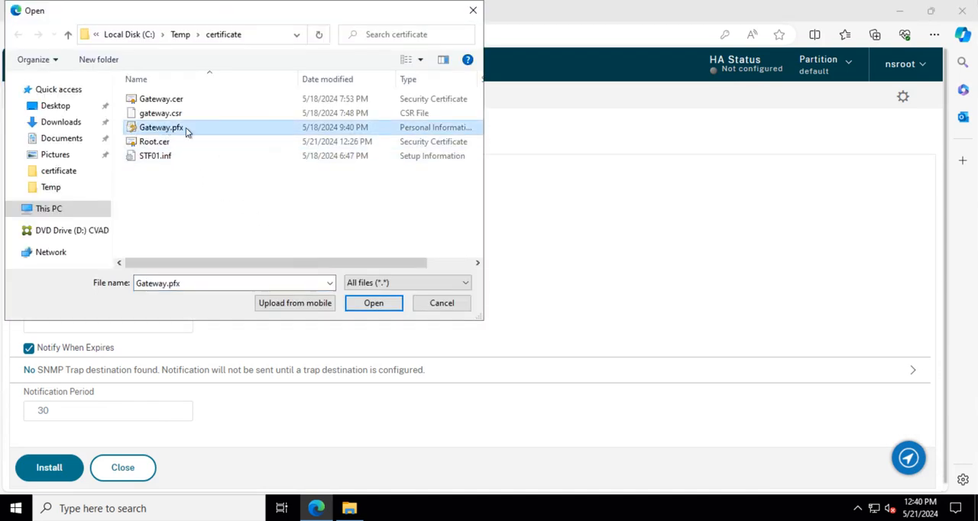
left_click(376, 304)
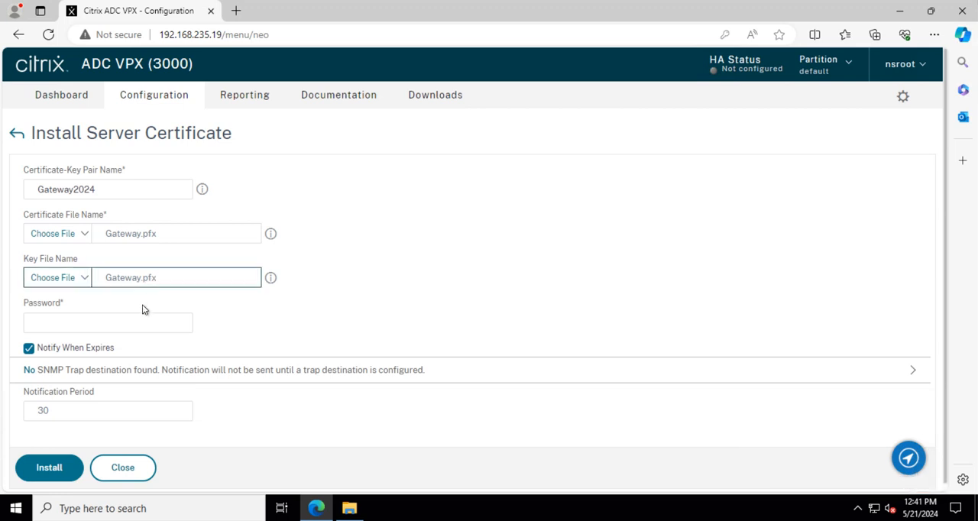
Enter the certificate's password, install the server certificate and dismiss the browser's offer to save the password.
left_click(160, 321)
mouse_move(203, 323)
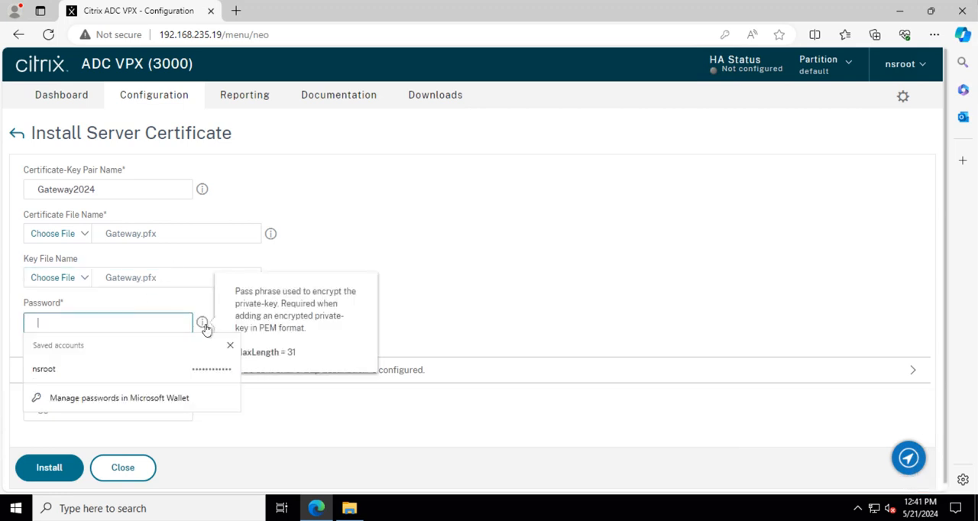
type("••••")
left_click(545, 301)
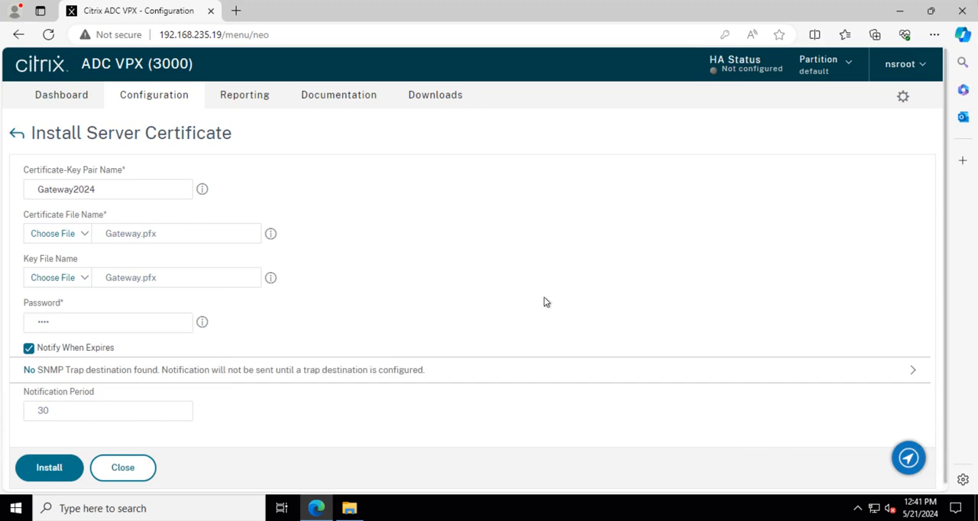
left_click(48, 468)
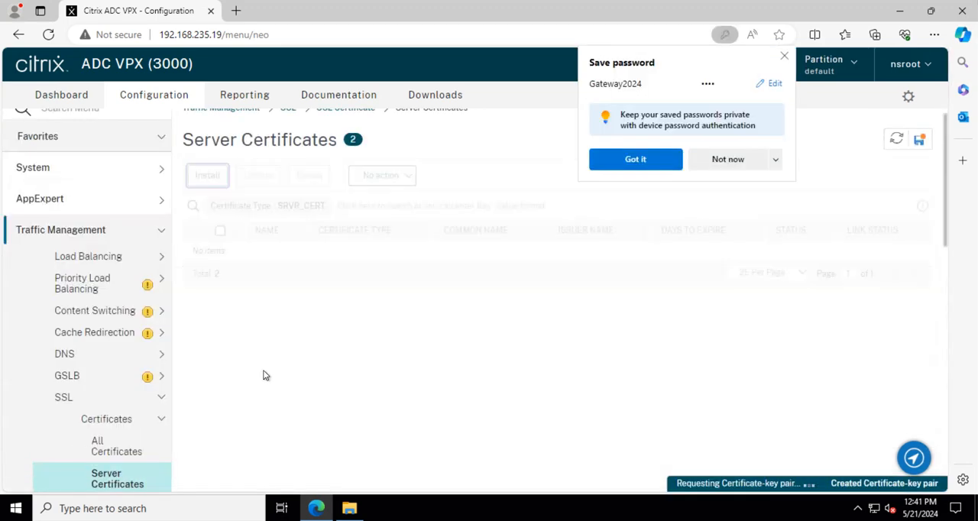
left_click(784, 56)
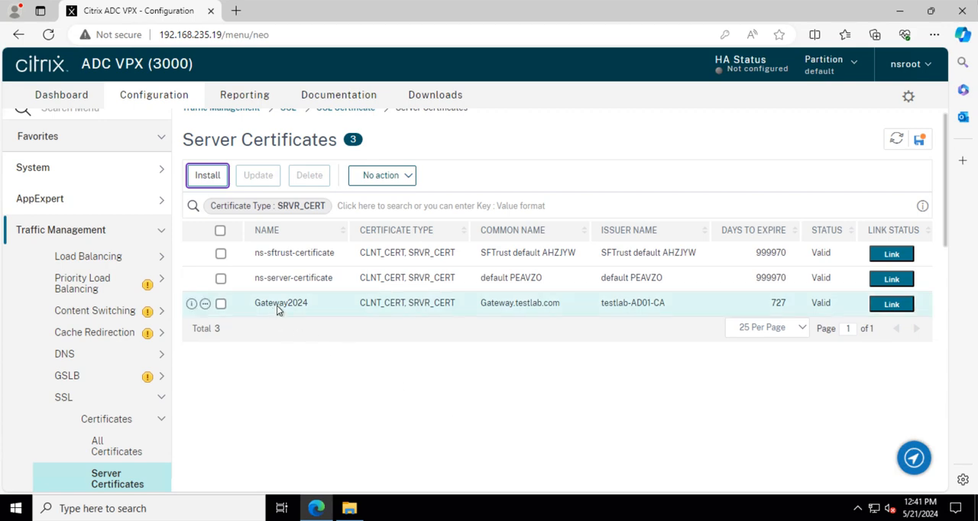
Switch to File Explorer, open Gateway.cer, review its certification path and close the certificate.
left_click(351, 511)
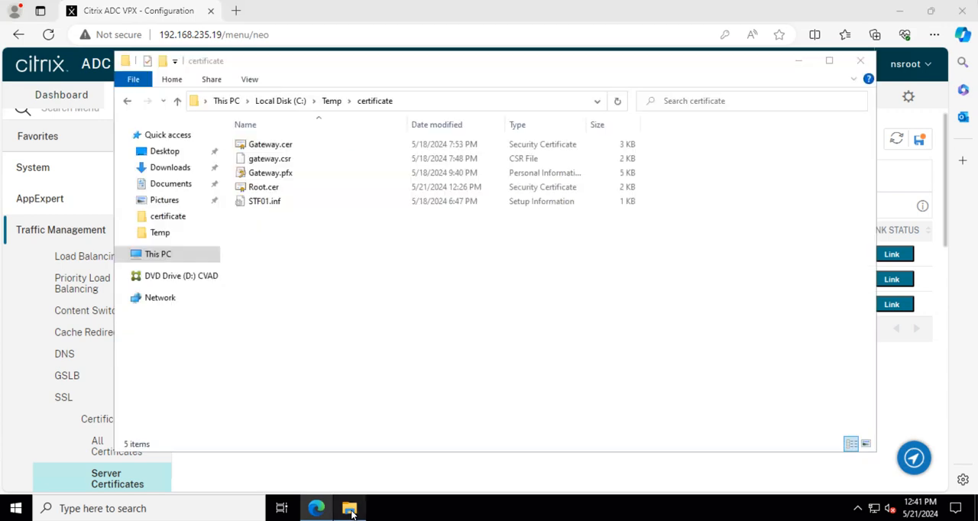
left_click(268, 145)
right_click(269, 145)
left_click(307, 160)
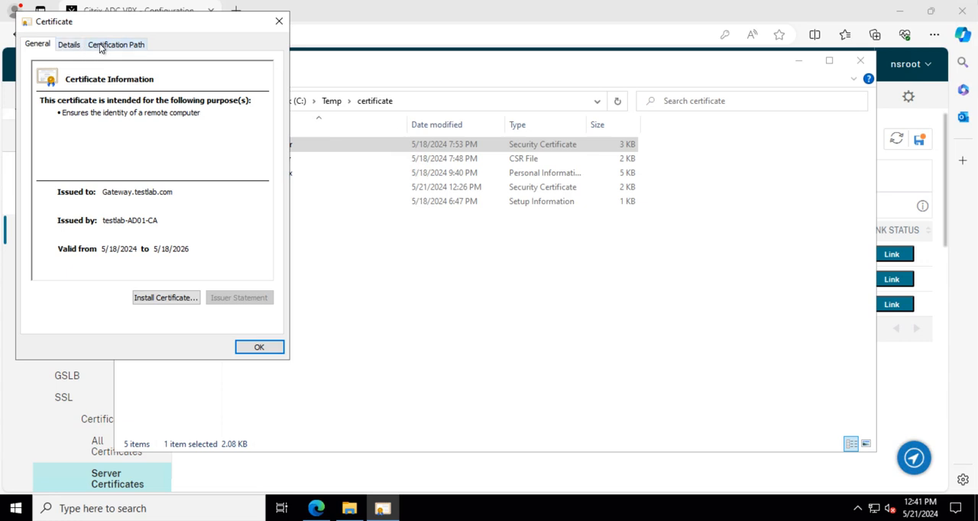
left_click(119, 49)
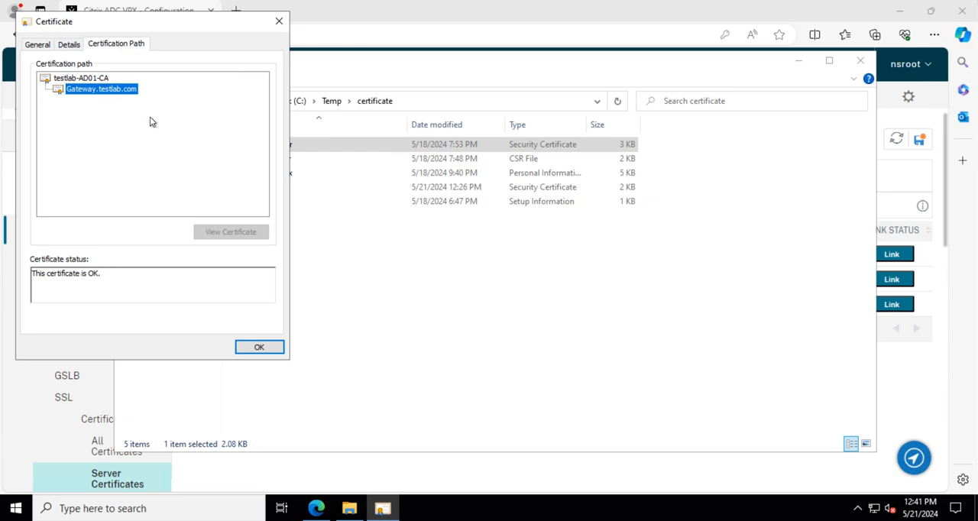
left_click(279, 20)
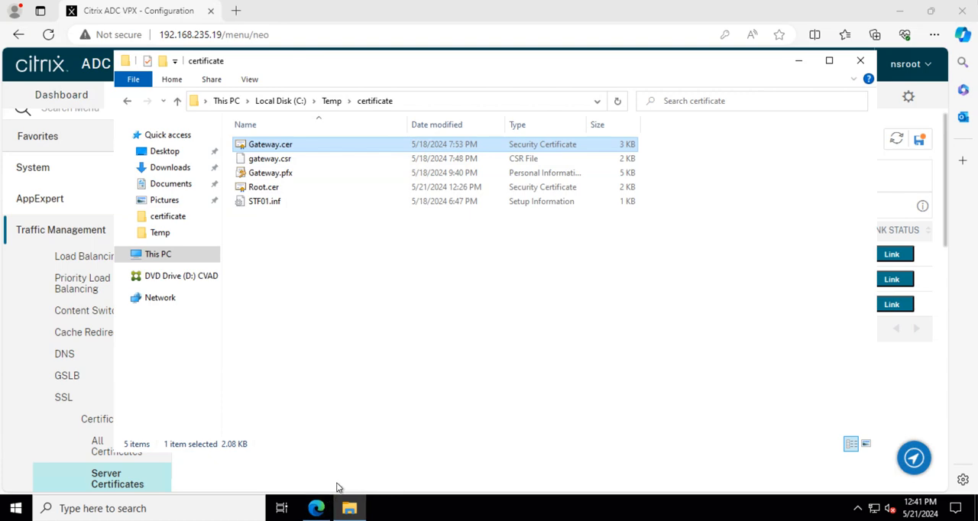
Switch back to Edge, link the Gateway2024 server certificate to the CA certificate TestLAB_root and clear the row selection.
left_click(315, 511)
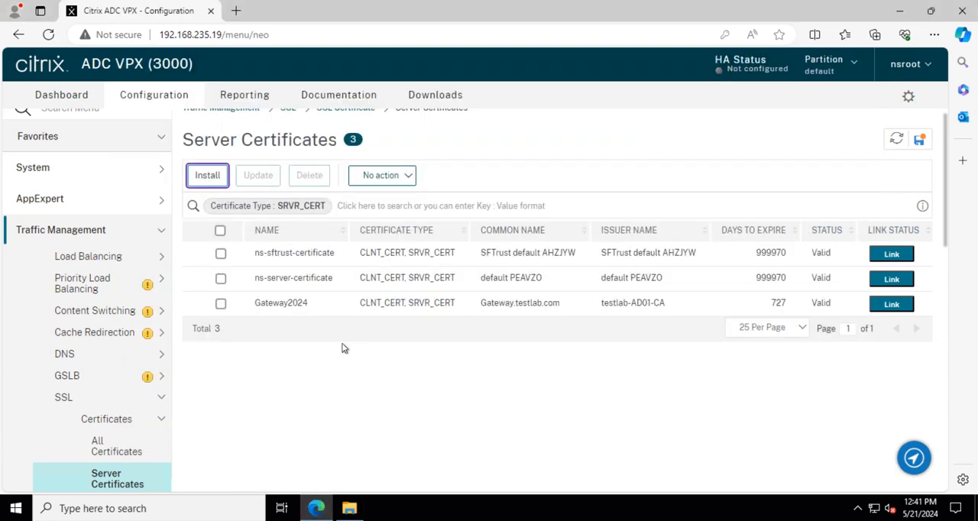
left_click(220, 303)
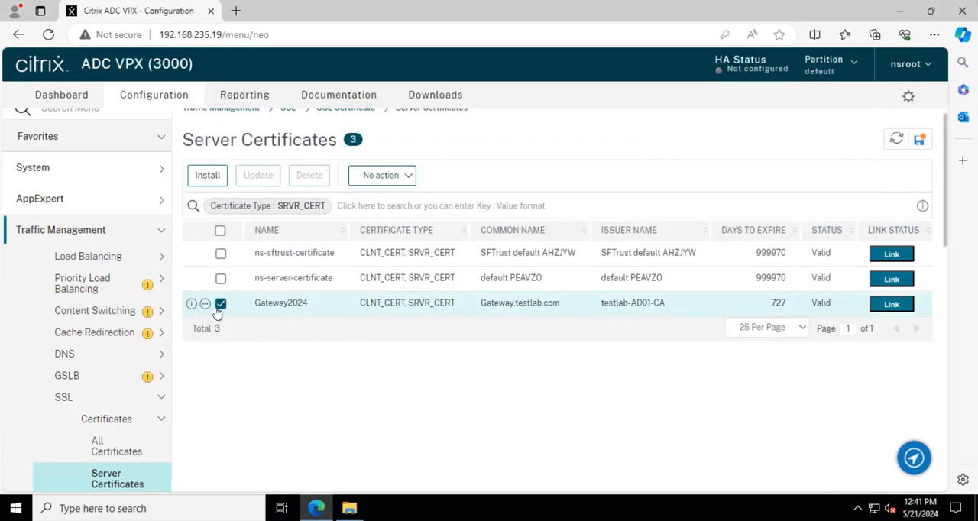
left_click(205, 305)
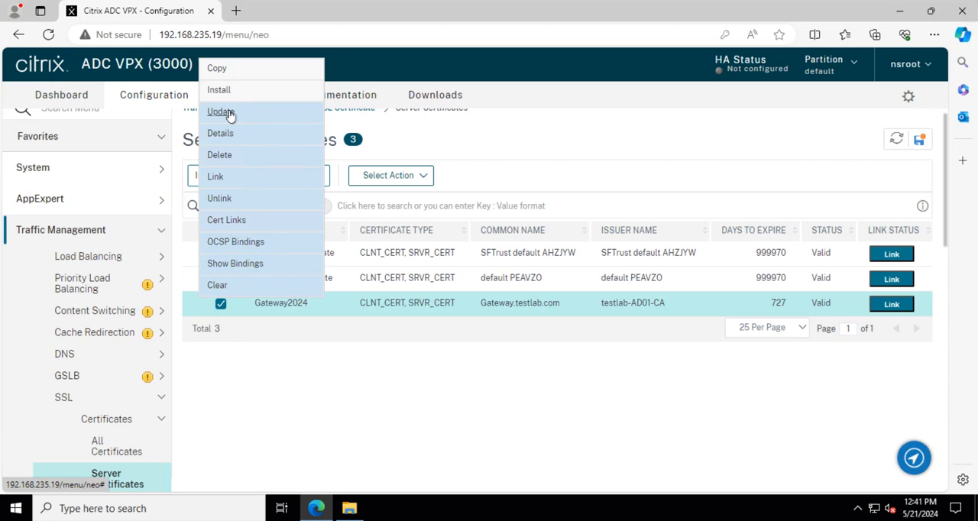
left_click(217, 181)
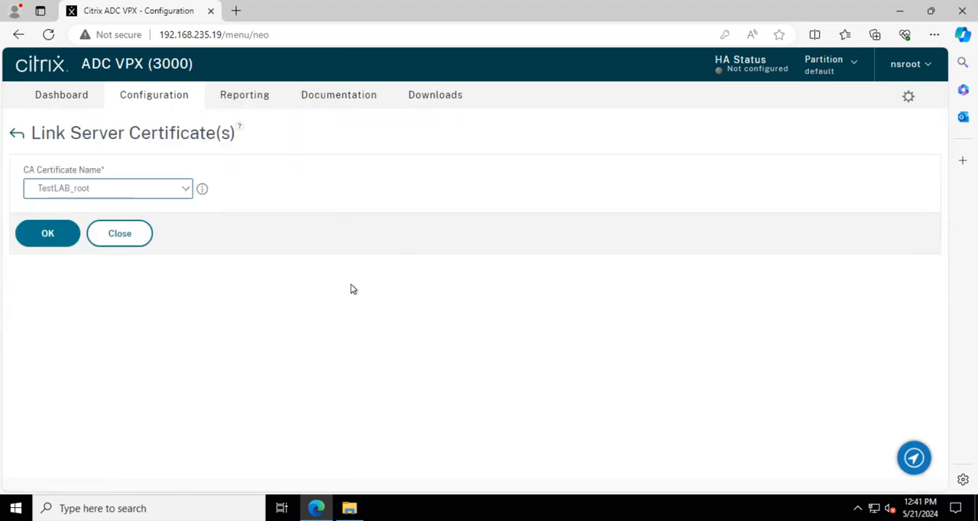
left_click(132, 187)
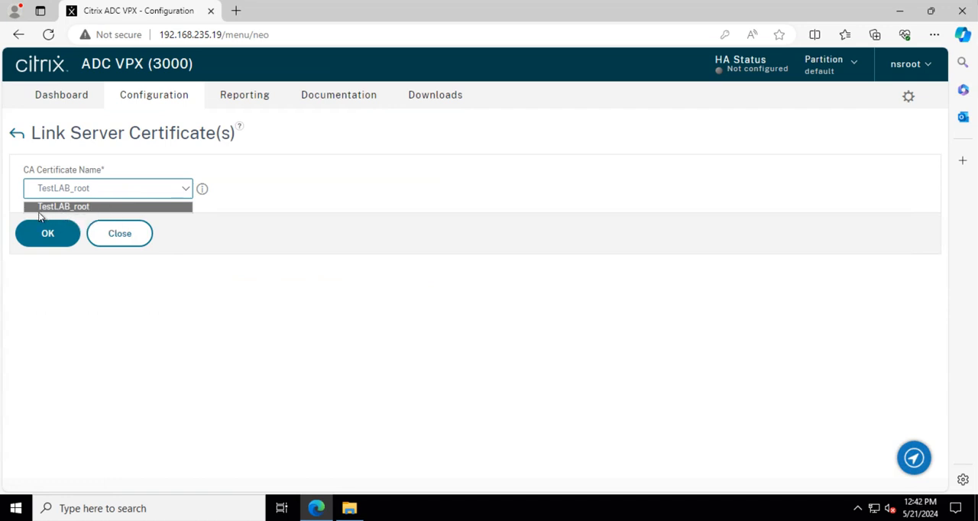
left_click(76, 195)
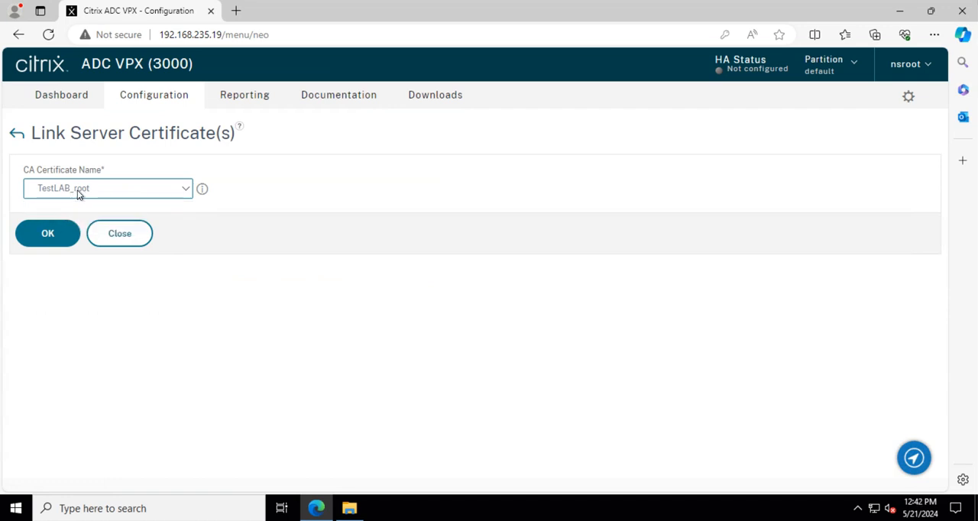
left_click(45, 237)
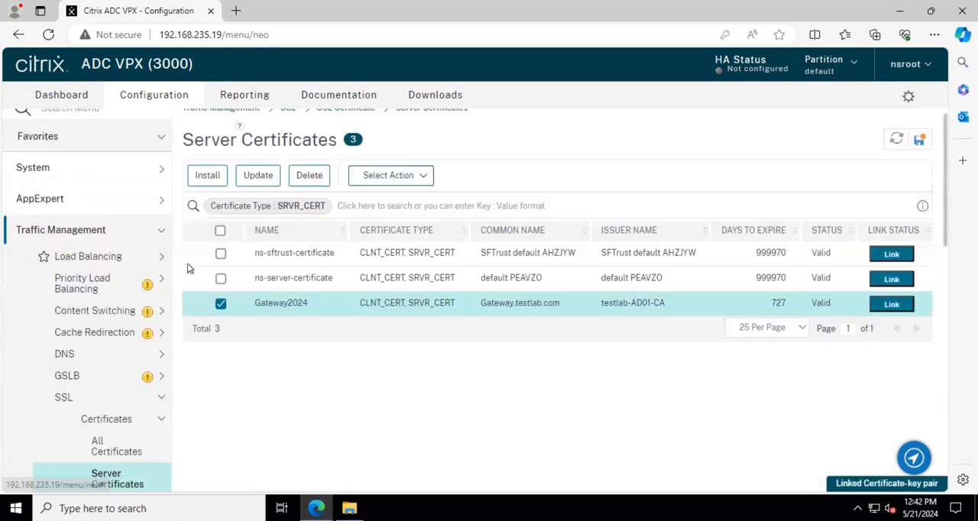
mouse_move(226, 313)
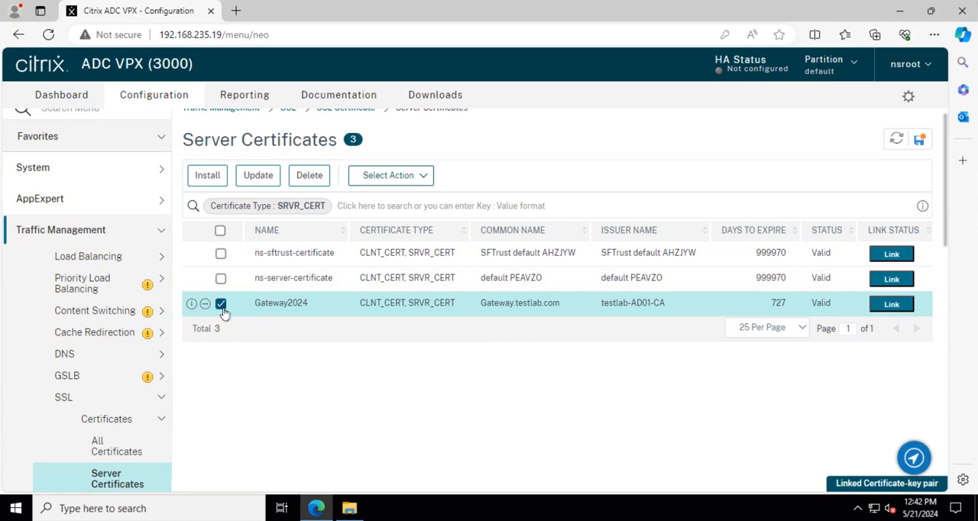
left_click(221, 306)
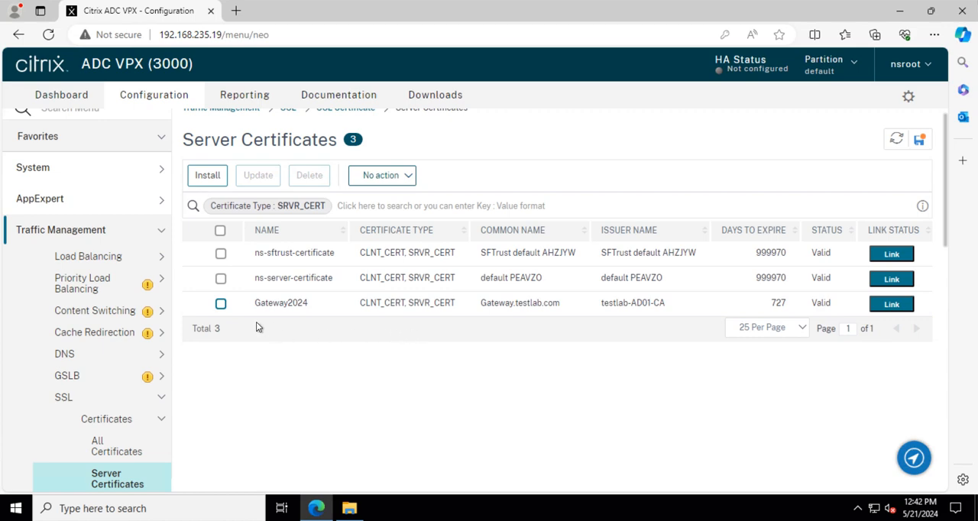
mouse_move(222, 310)
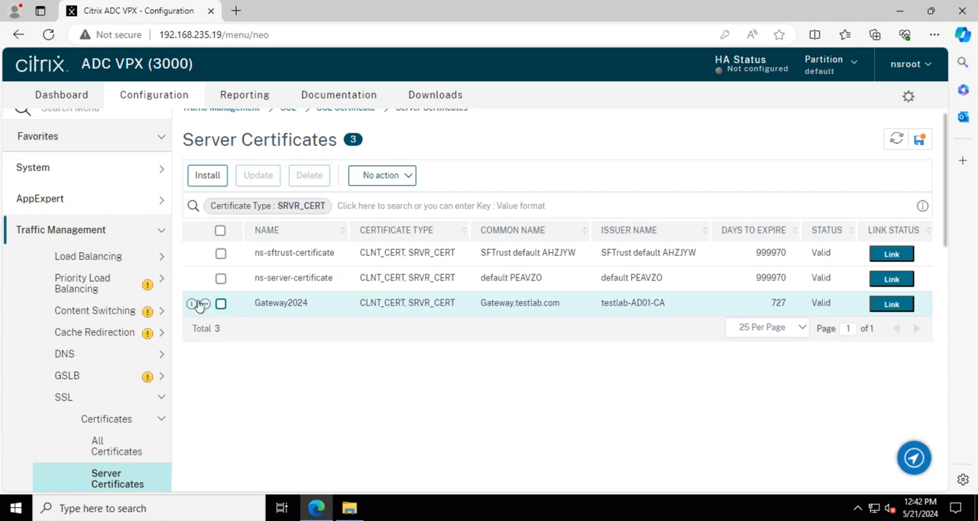
Try to link the Gateway2024 server certificate to the CA certificate TestLAB_root again, then return to the server certificates list.
left_click(205, 303)
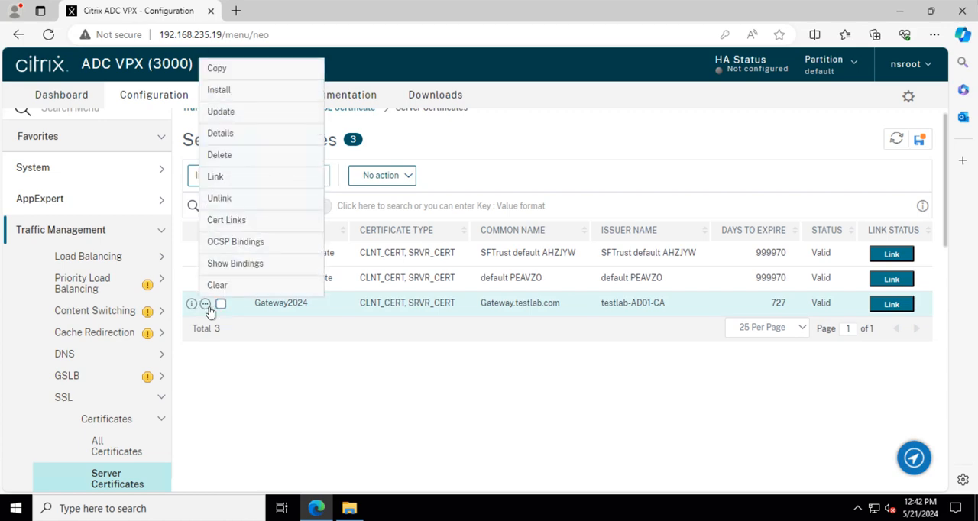
left_click(217, 177)
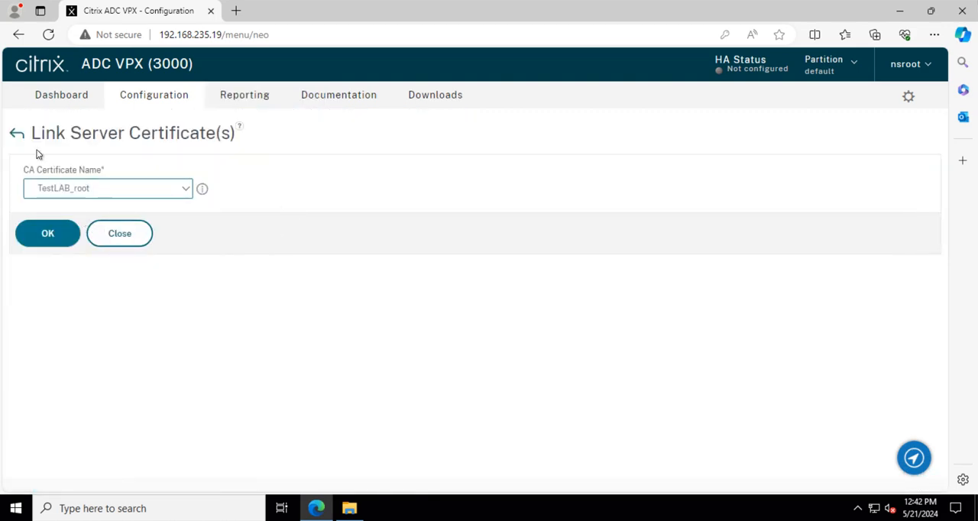
left_click(47, 237)
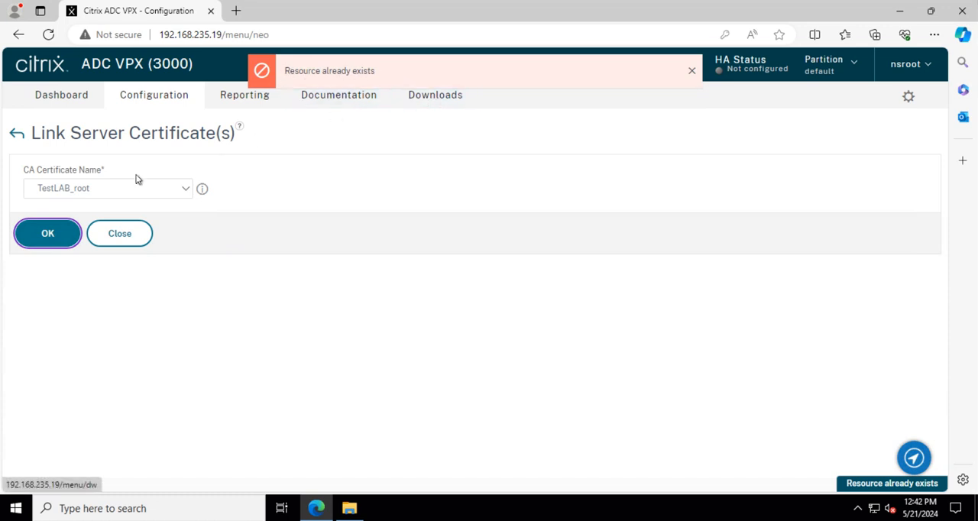
left_click(692, 71)
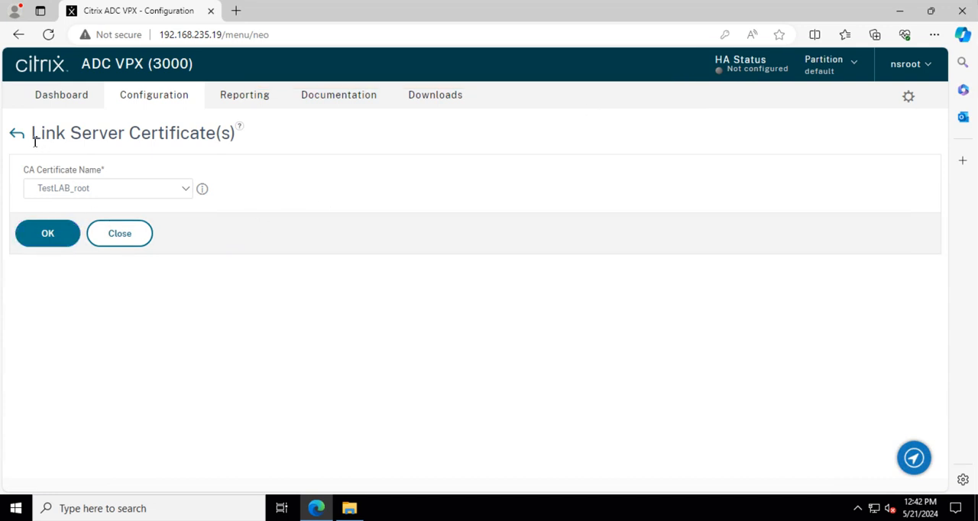
left_click(46, 235)
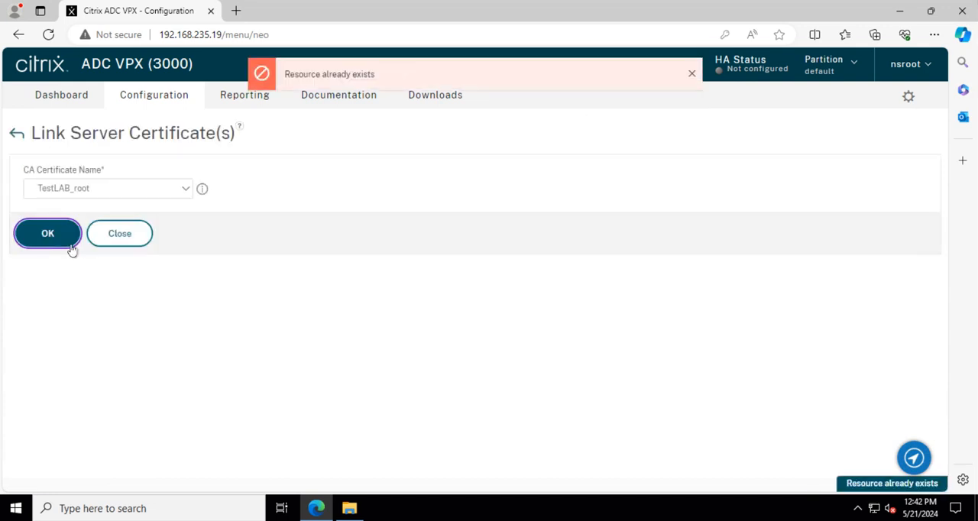
left_click(692, 74)
left_click(19, 137)
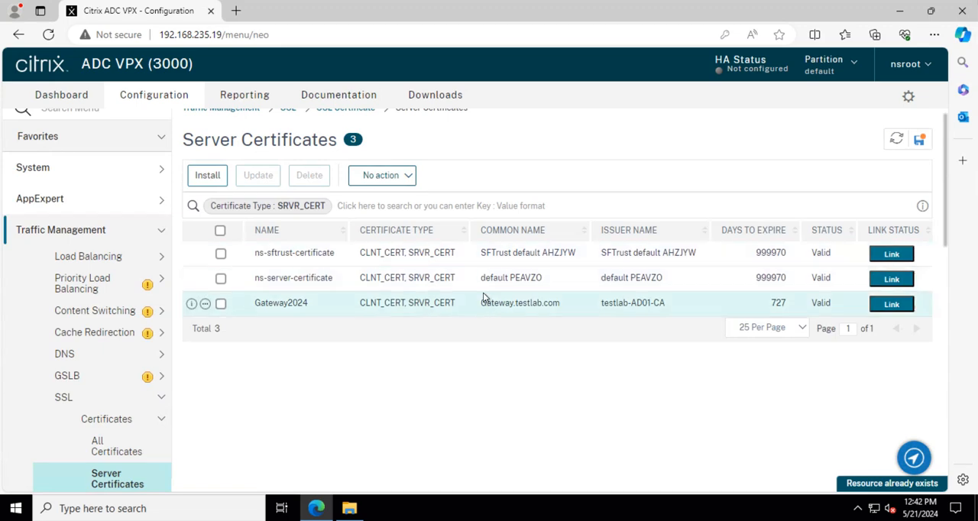